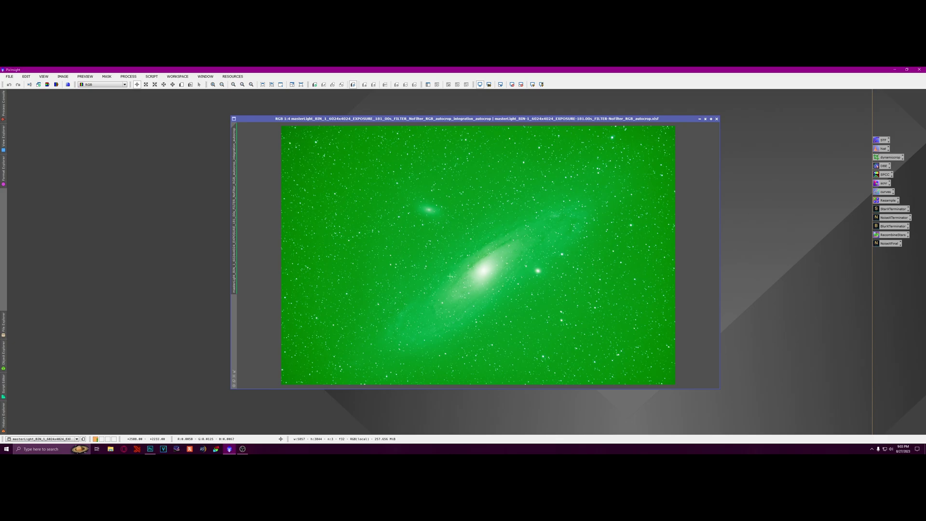
Draw a small preview, Preview01, over a patch of empty background sky
scroll(421, 259, "up", 3)
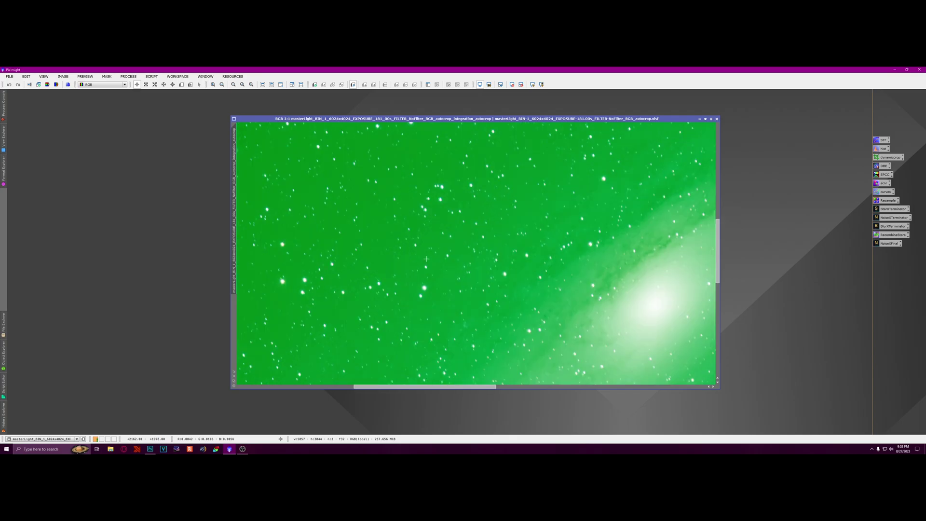
scroll(331, 304, "down", 2)
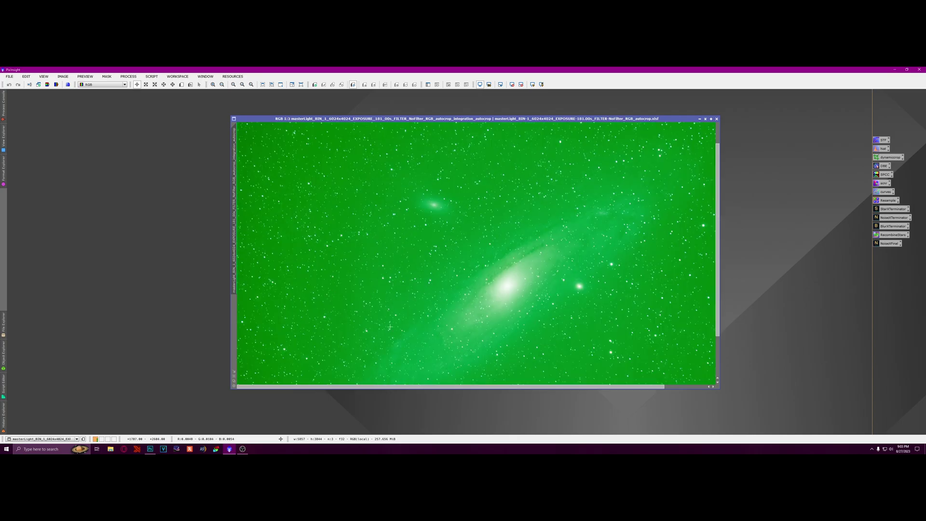
scroll(579, 352, "up", 7)
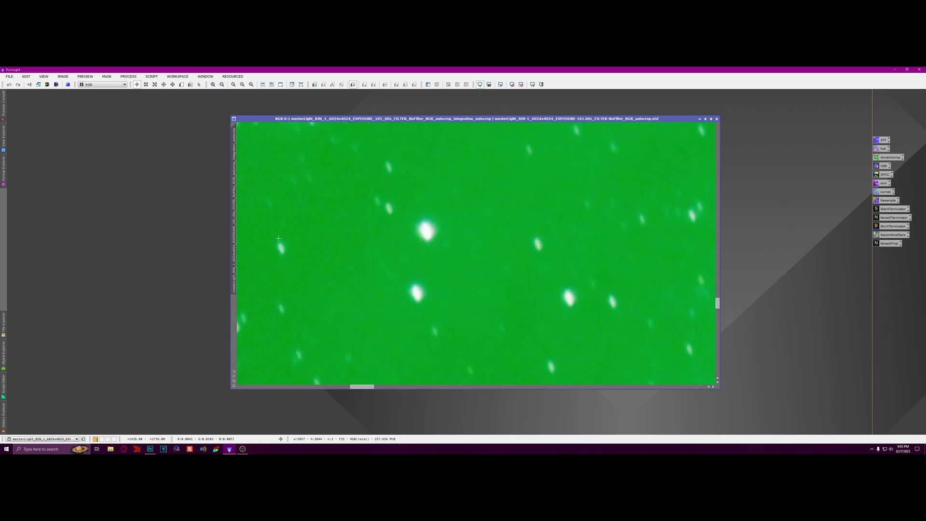
left_click(181, 84)
left_click_drag(307, 226, 371, 295)
Run SpectrophotometricColorCalibration using Preview01 as the background region of interest
scroll(472, 266, "down", 8)
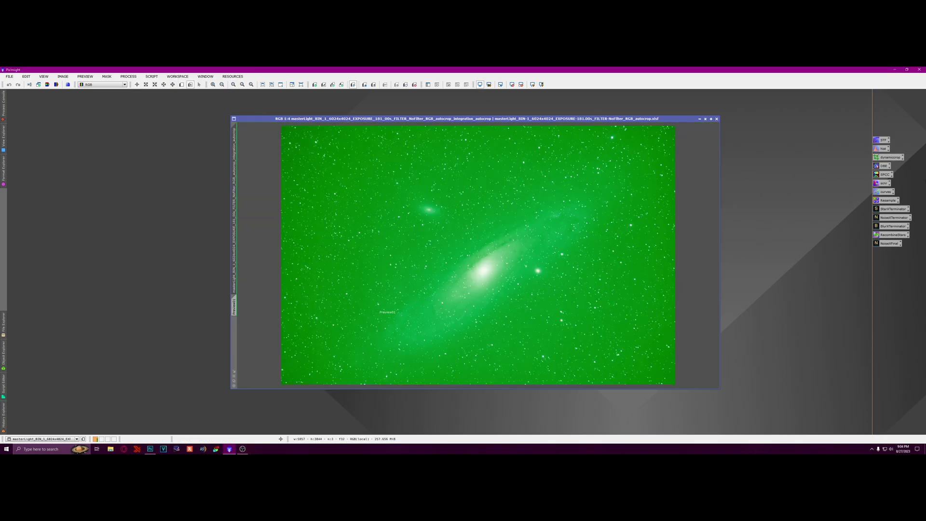
double_click(887, 174)
left_click(745, 327)
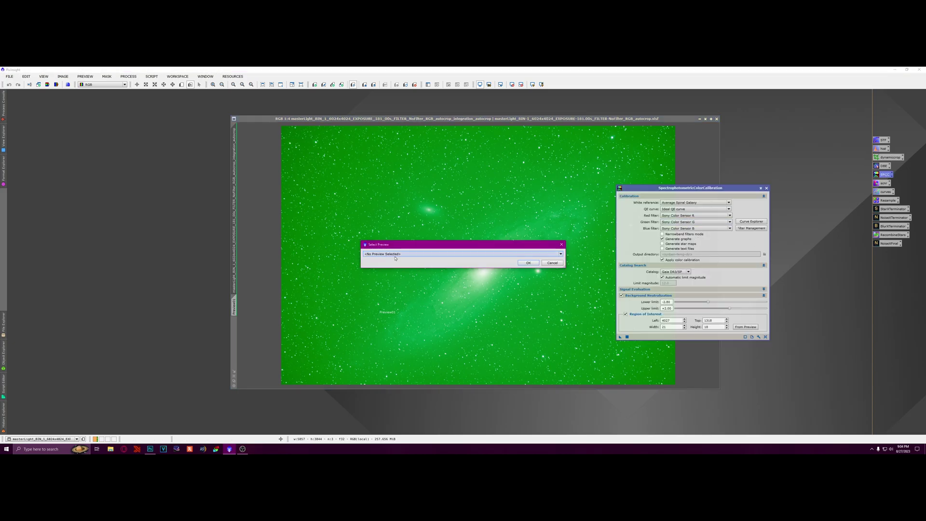
left_click(395, 254)
left_click(463, 265)
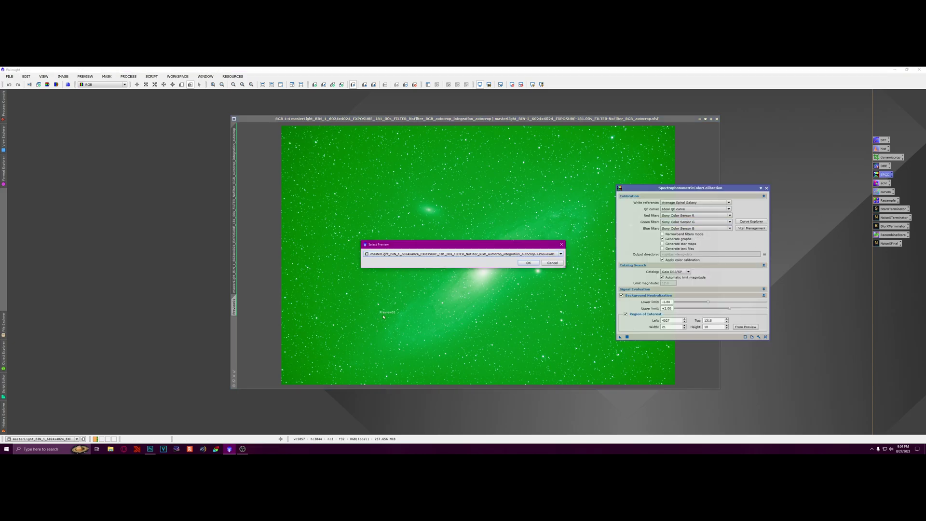
left_click(528, 263)
left_click_drag(659, 188, 739, 166)
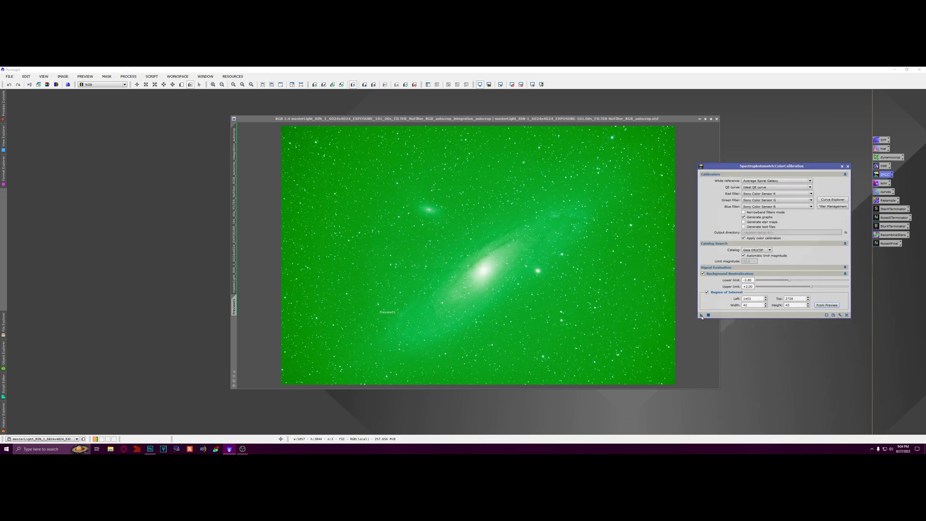
left_click_drag(701, 314, 554, 269)
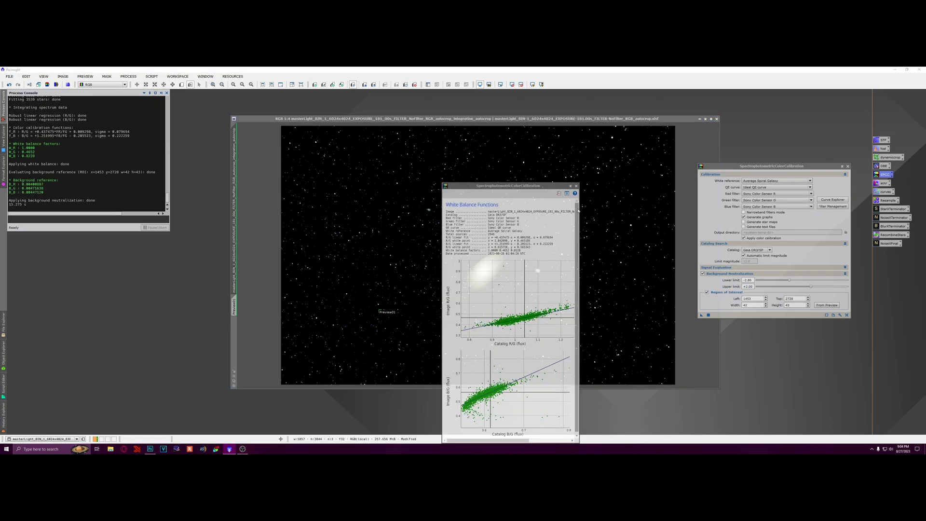
Close the SPCC panels, delete Preview01 and reset the screen stretch to linear
left_click(849, 172)
left_click(848, 166)
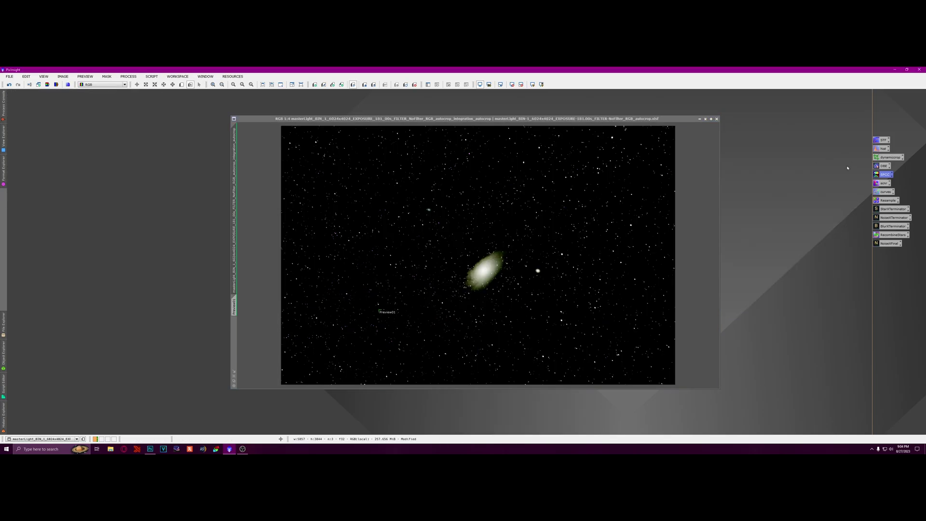
right_click(234, 303)
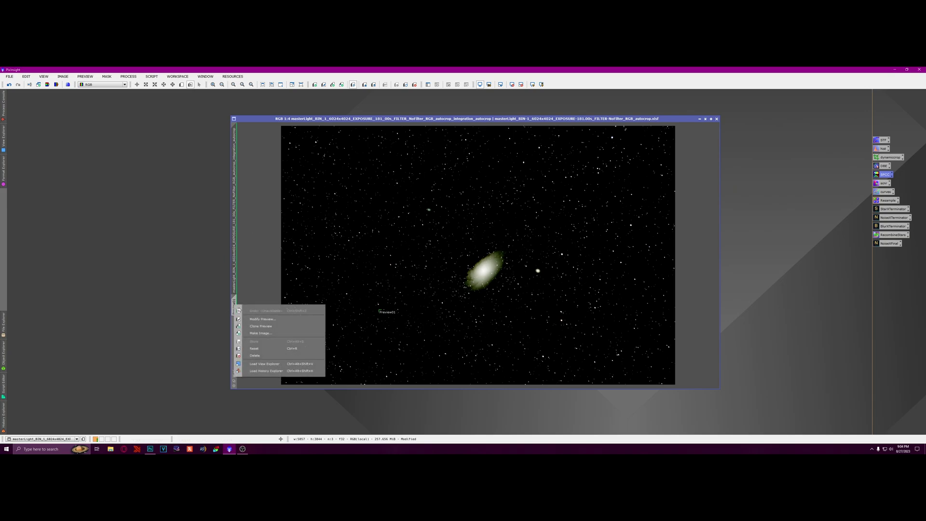
left_click(263, 355)
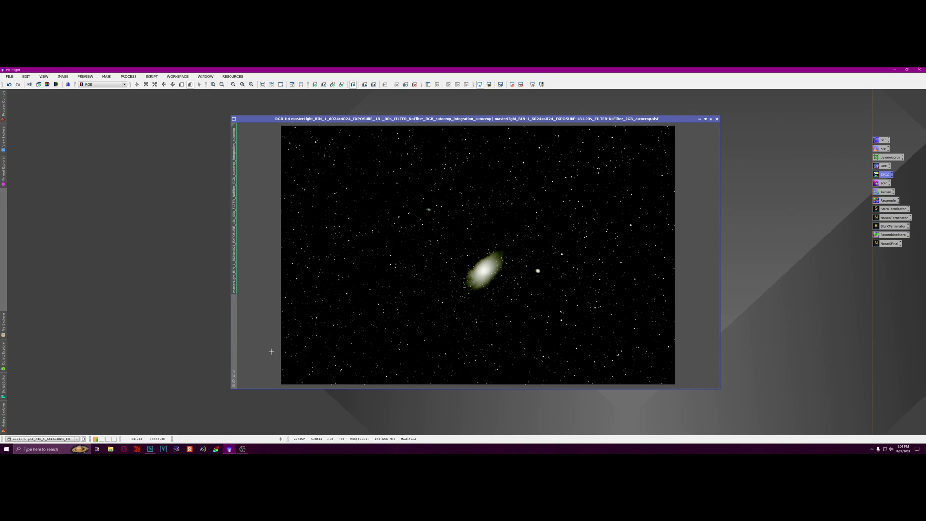
left_click(512, 84)
left_click_drag(543, 119, 526, 117)
Set up ScreenTransferFunction and HistogramTransformation side by side and auto-stretch the display
double_click(883, 140)
left_click_drag(726, 135, 771, 137)
double_click(883, 148)
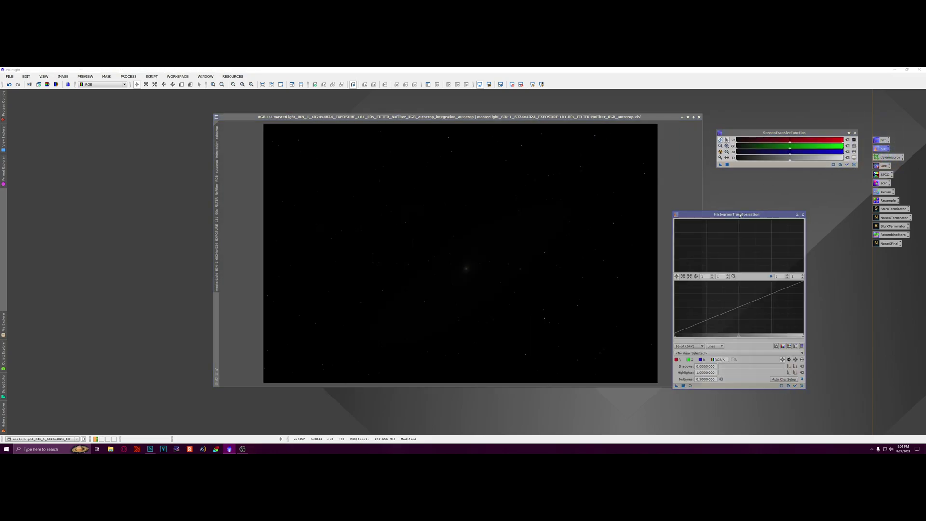
left_click_drag(678, 214, 724, 172)
left_click(721, 152)
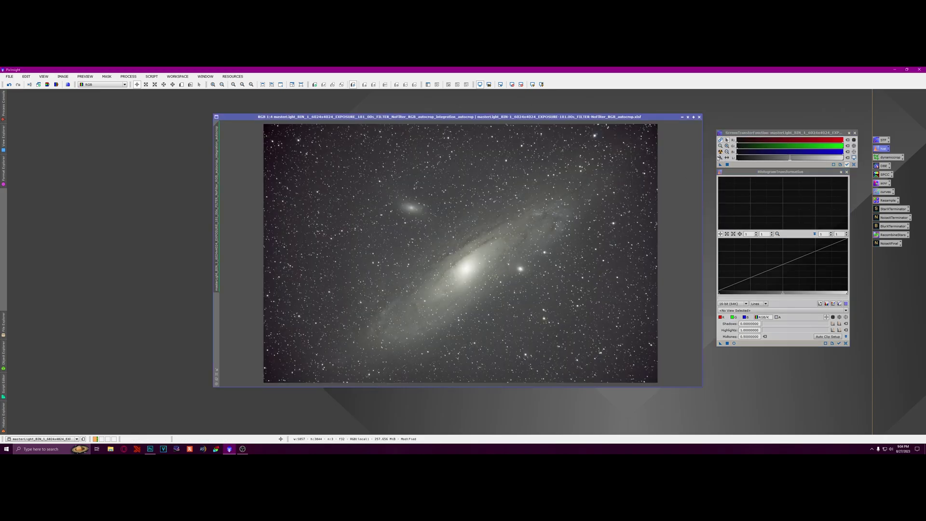
Apply the auto-stretch permanently through HistogramTransformation, then reset the screen stretch
left_click(721, 166)
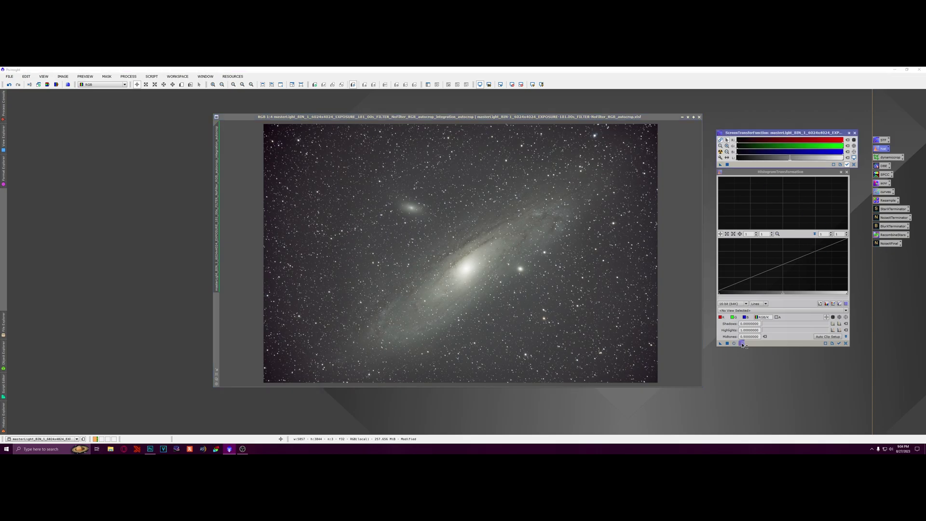
left_click_drag(743, 344, 458, 251)
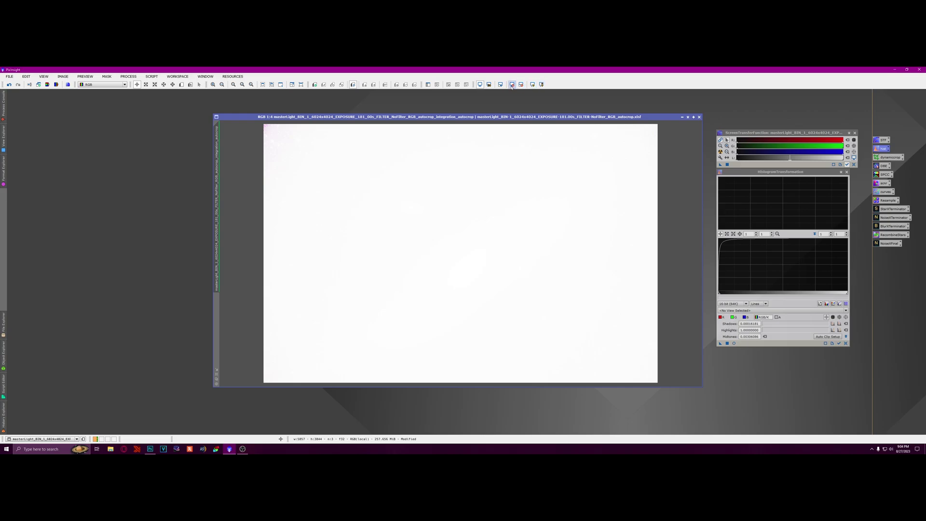
left_click(521, 85)
left_click(847, 172)
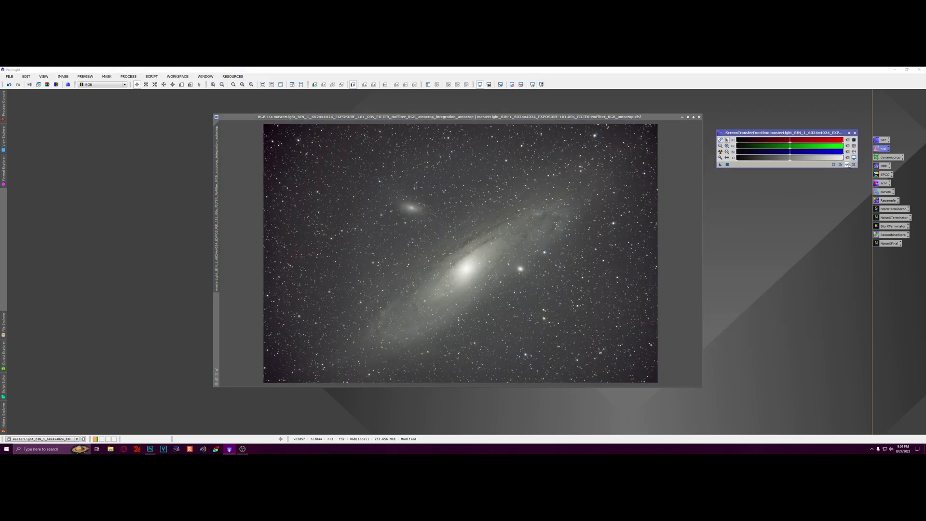
left_click(855, 133)
left_click_drag(434, 117, 393, 105)
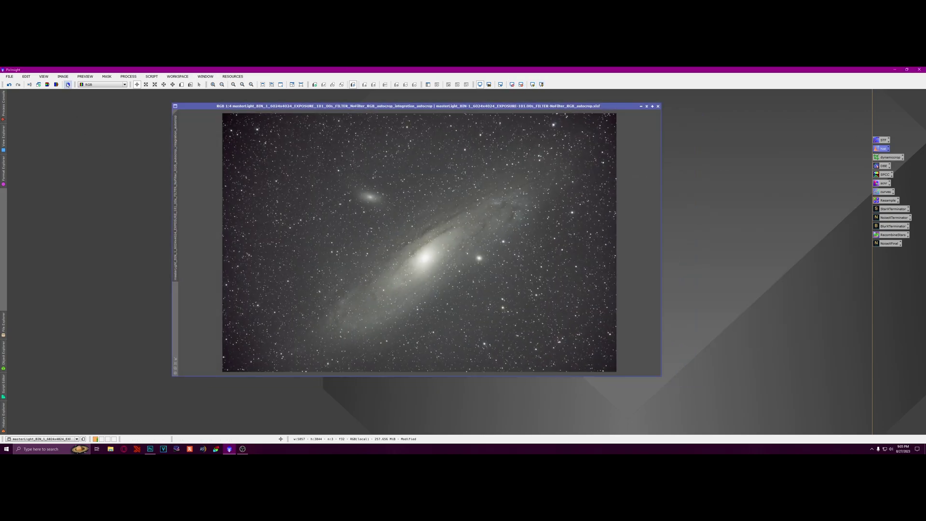
Rotate the image 90° counter-clockwise twice, accepting the loss of the astrometric solution
left_click(63, 76)
mouse_move(116, 143)
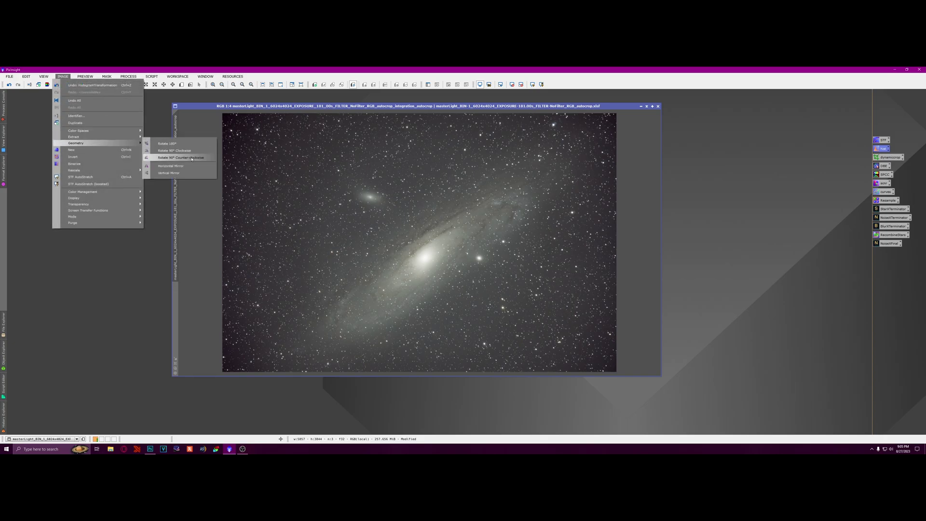
left_click(192, 158)
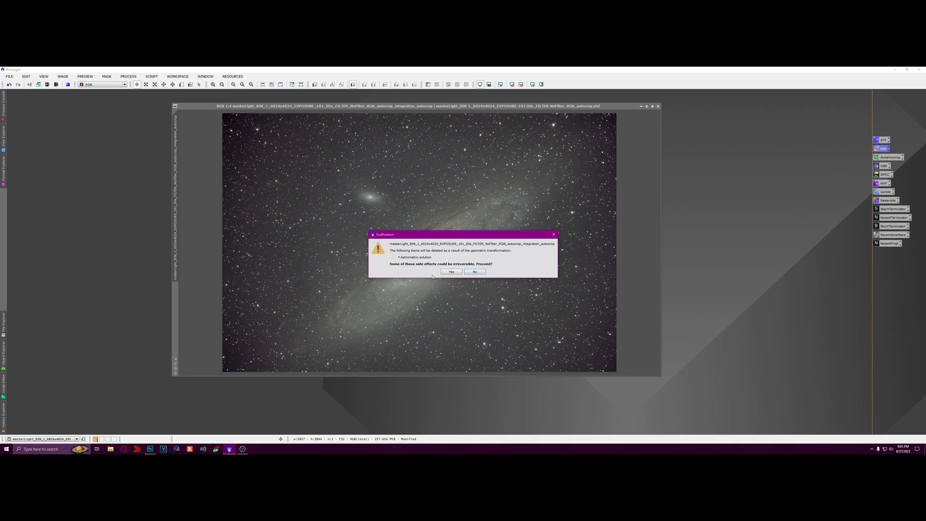
left_click(450, 272)
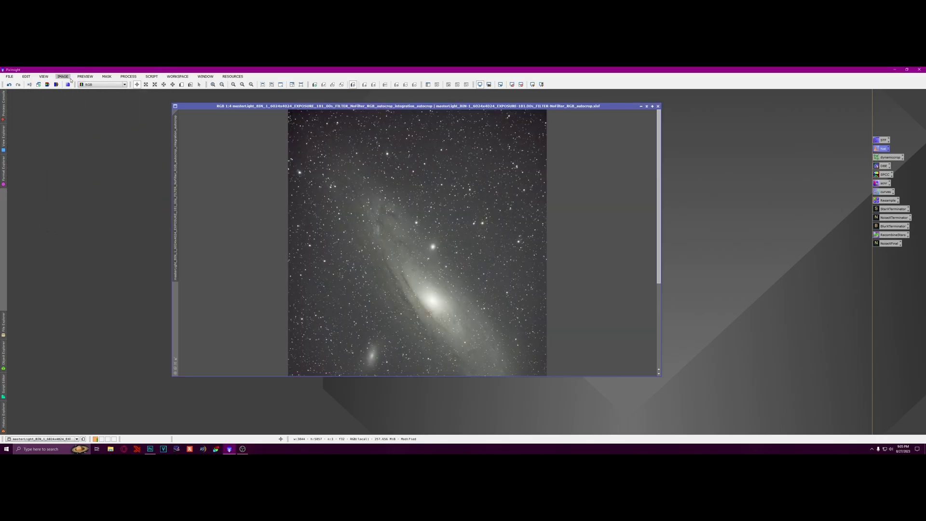
left_click(69, 78)
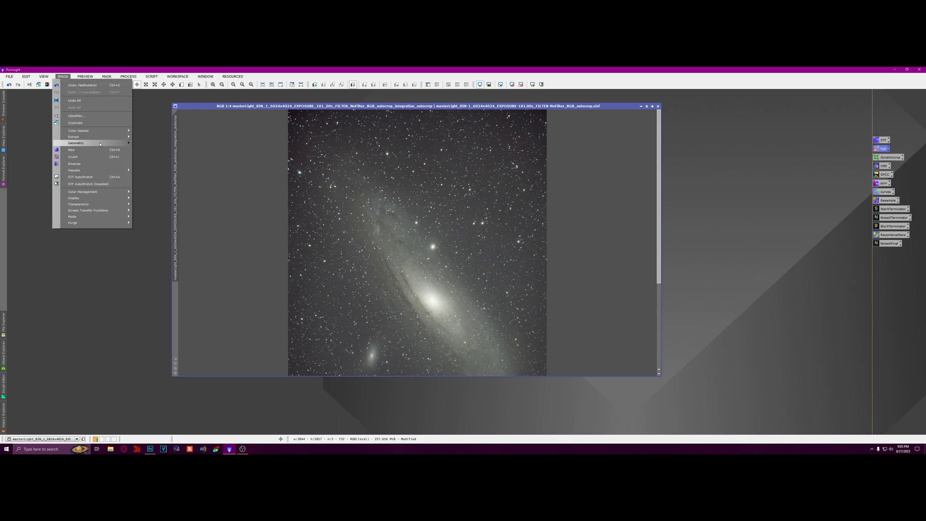
mouse_move(99, 143)
left_click(160, 151)
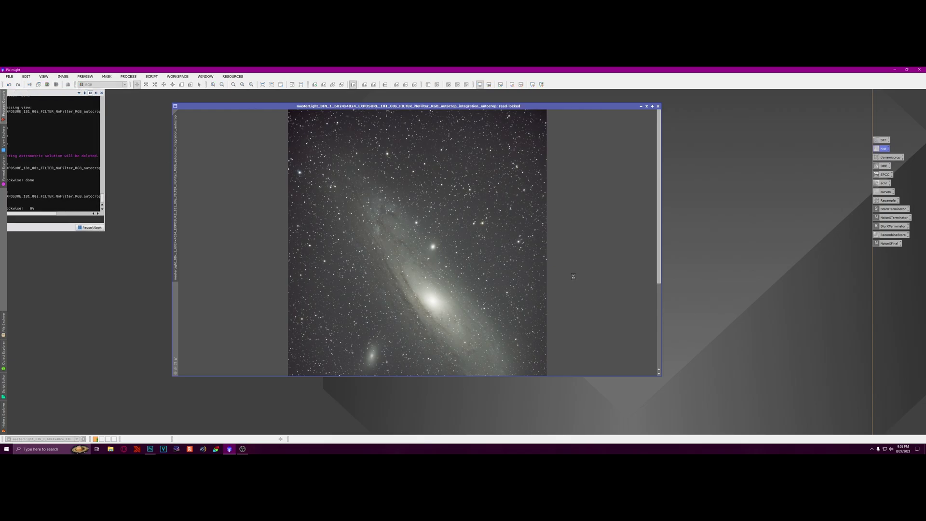
left_click_drag(505, 108, 506, 101)
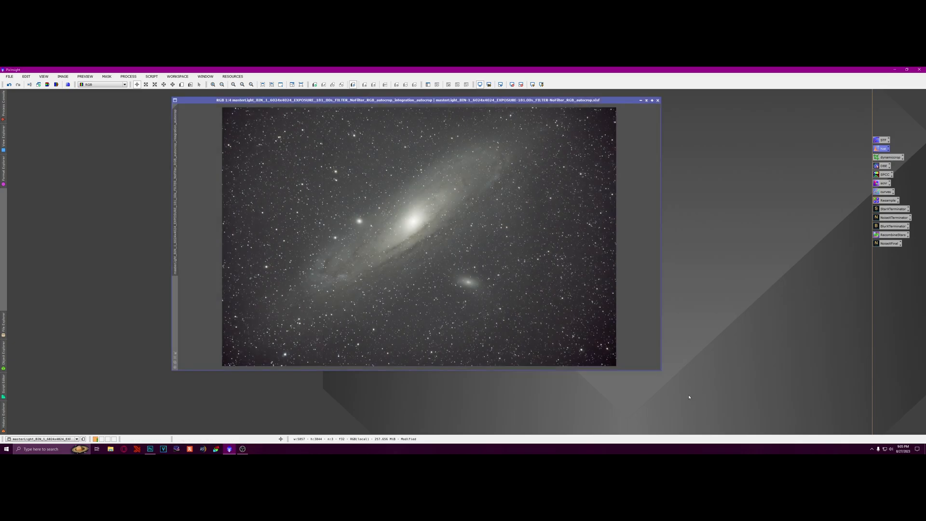
left_click_drag(662, 371, 708, 394)
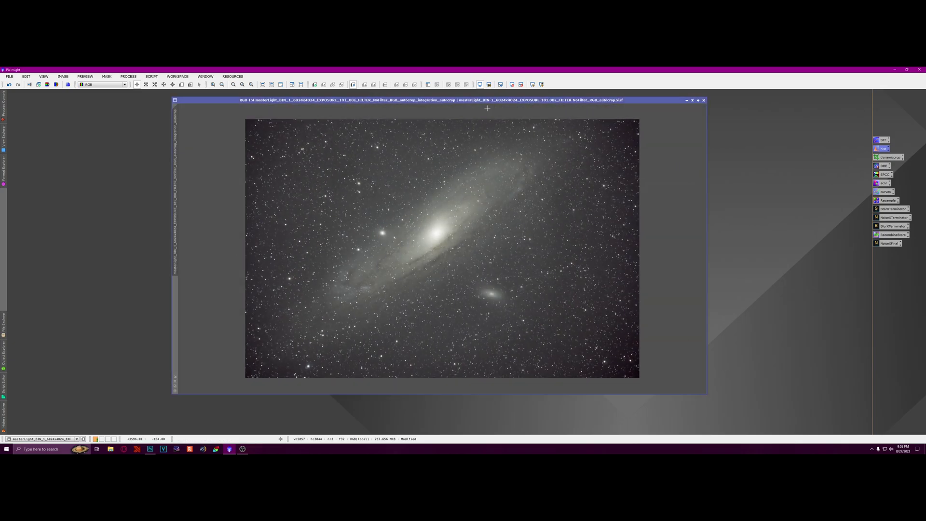
Trim the ragged bottom, left and right edges with DynamicCrop to about 4781 × 3328 pixels
double_click(887, 158)
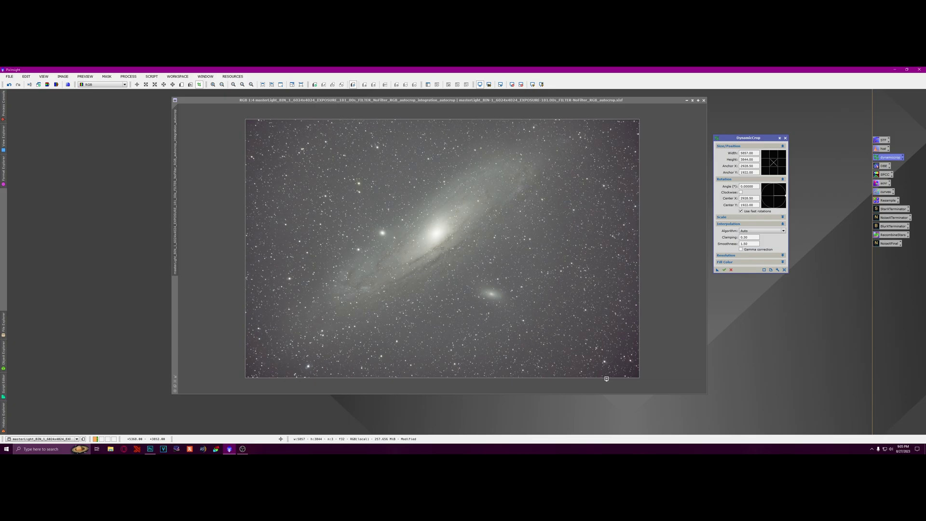
left_click_drag(606, 377, 607, 342)
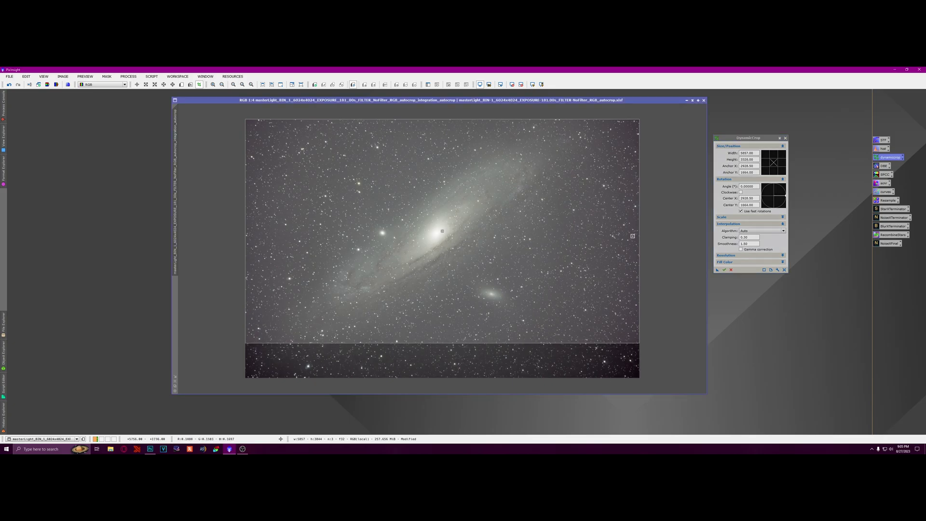
left_click_drag(639, 245, 599, 244)
left_click_drag(247, 241, 282, 246)
left_click_drag(463, 254, 459, 255)
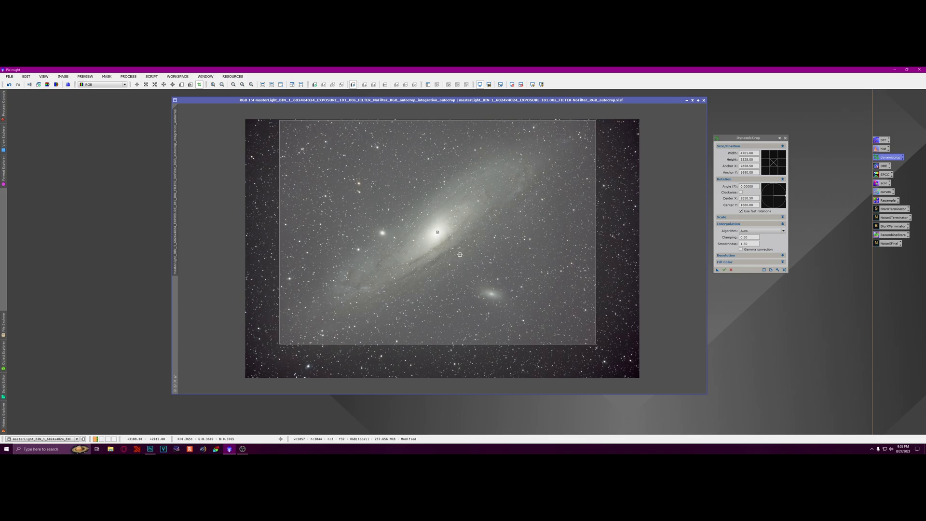
left_click(724, 270)
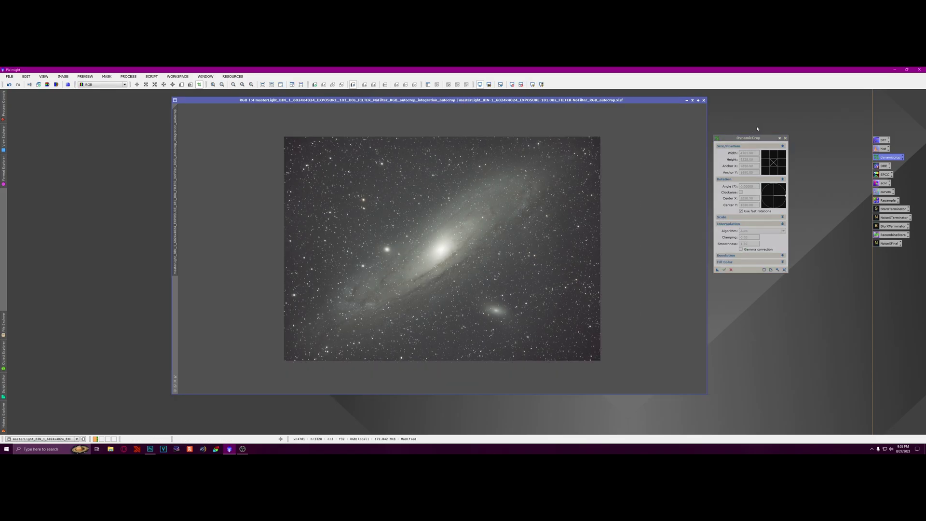
left_click(785, 138)
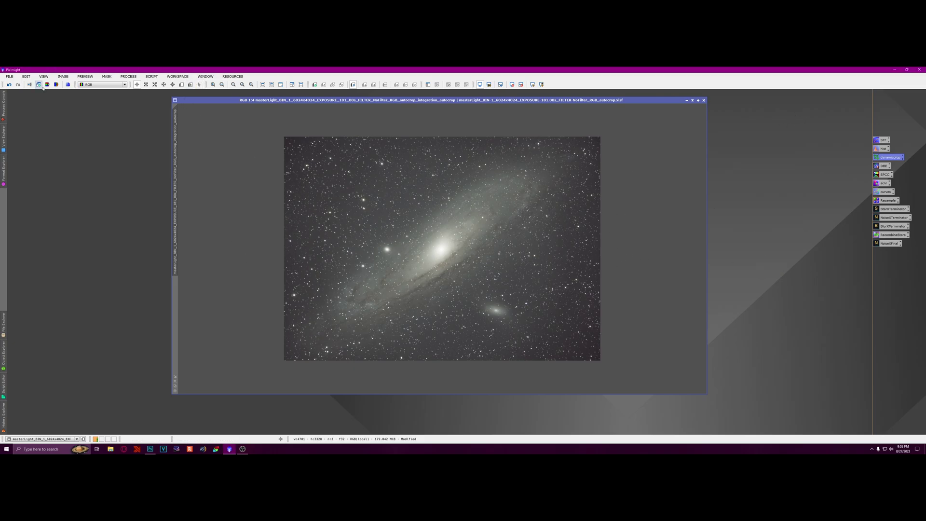
left_click_drag(265, 102, 250, 101)
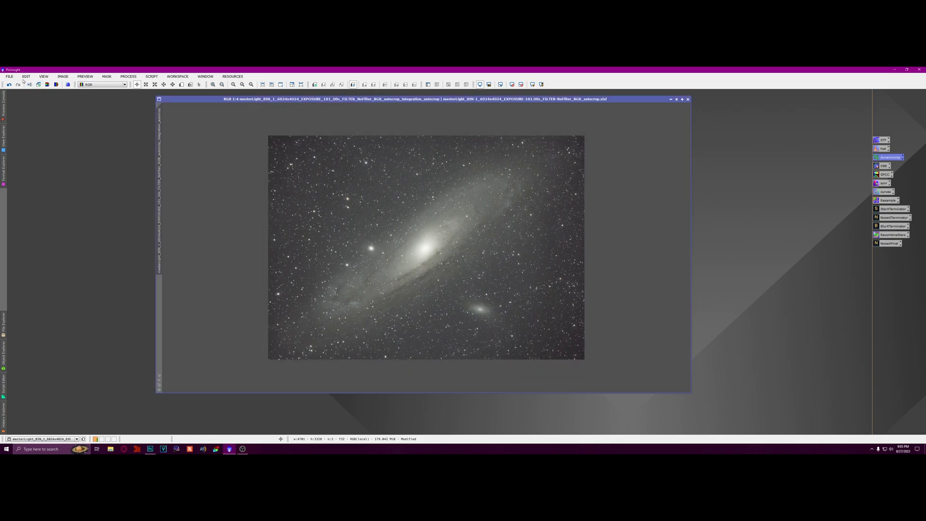
Save the image as a TIFF named 1 with the default TIFF options
key("ctrl+shift+s")
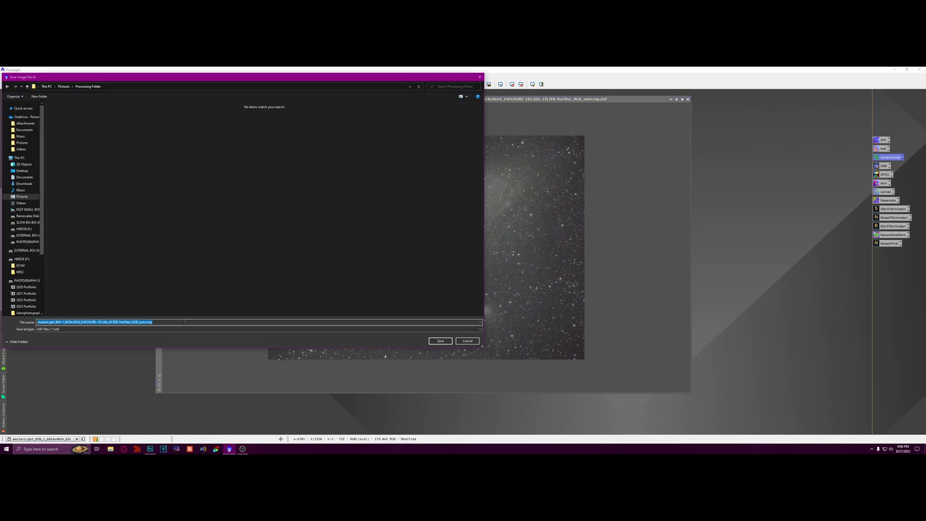
type("f")
left_click(201, 329)
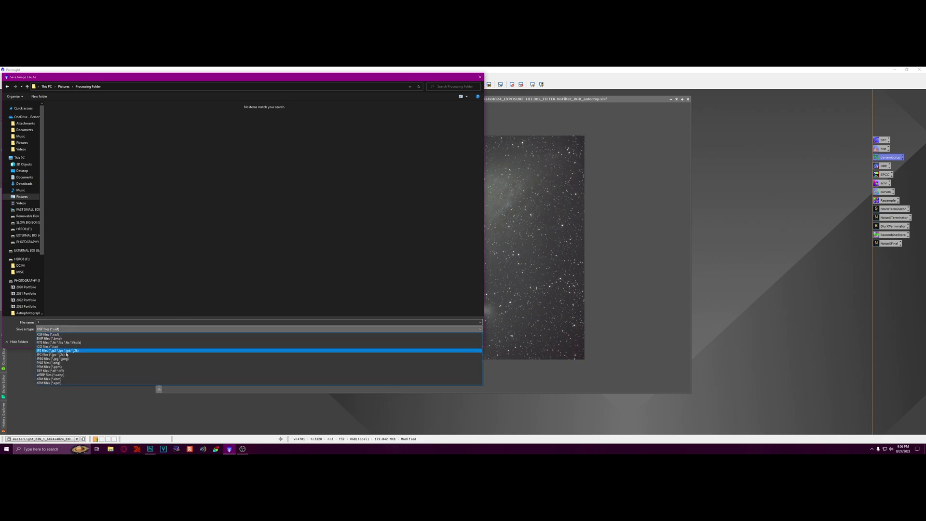
left_click(73, 372)
left_click(441, 341)
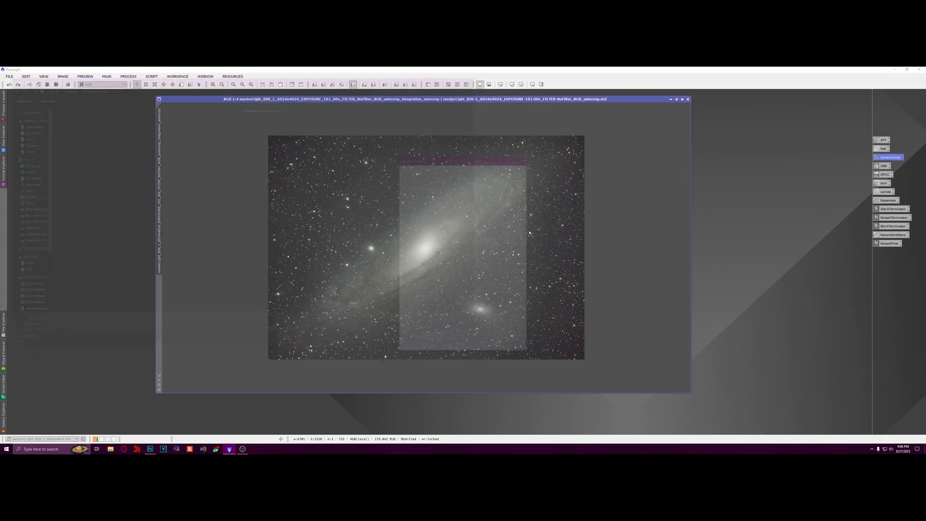
left_click(492, 350)
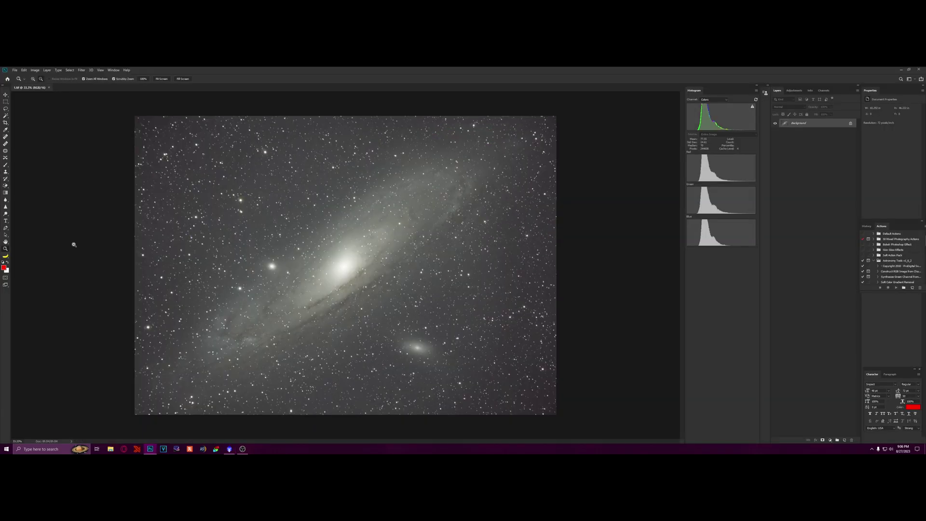
Lasso the main and companion galaxies, then invert the selection to the background
left_click(7, 108)
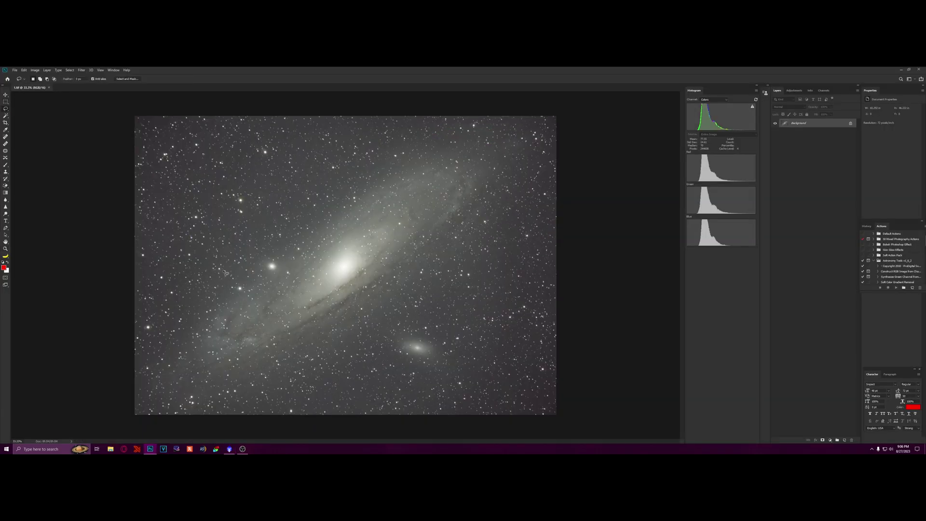
mouse_move(222, 268)
left_mouse_down()
mouse_move(400, 136)
mouse_move(465, 124)
mouse_move(547, 138)
mouse_move(540, 182)
mouse_move(495, 257)
mouse_move(373, 333)
mouse_move(300, 363)
mouse_move(195, 402)
mouse_move(165, 396)
mouse_move(159, 350)
mouse_move(193, 289)
mouse_move(222, 269)
left_mouse_up()
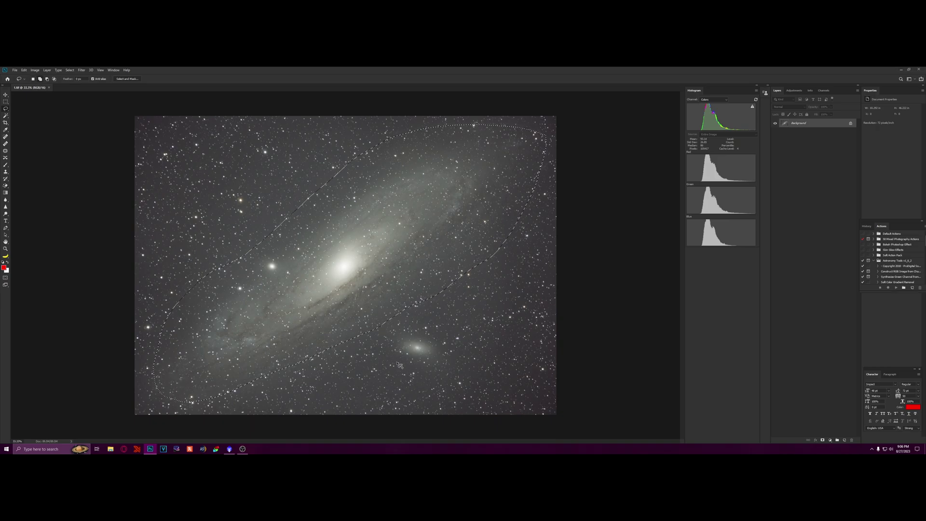
mouse_move(398, 363)
left_mouse_down()
mouse_move(387, 344)
mouse_move(416, 322)
mouse_move(445, 337)
mouse_move(458, 365)
mouse_move(420, 379)
mouse_move(398, 364)
left_mouse_up()
left_click(82, 71)
Remove the background gradient with RC-Astro GradientXTerminator and clear the selection
mouse_move(70, 70)
left_click(79, 92)
left_click(82, 70)
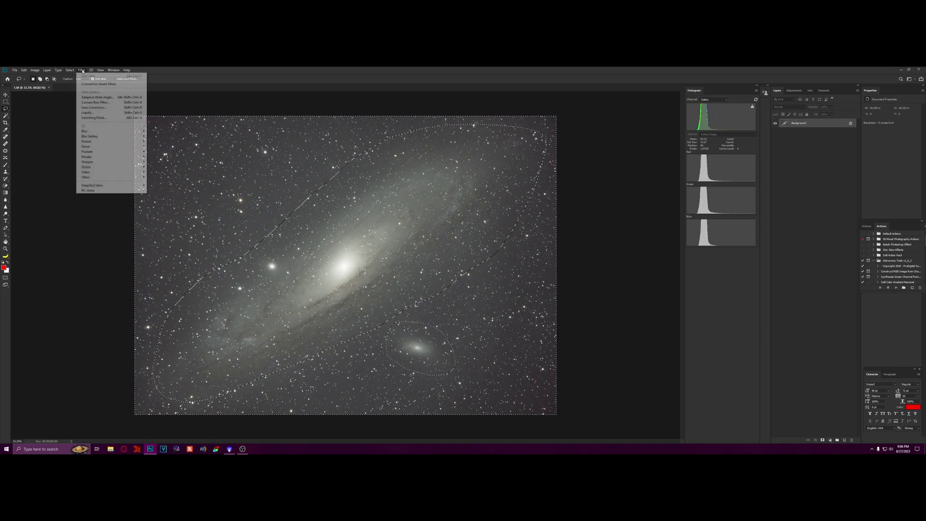
mouse_move(87, 190)
left_click(161, 191)
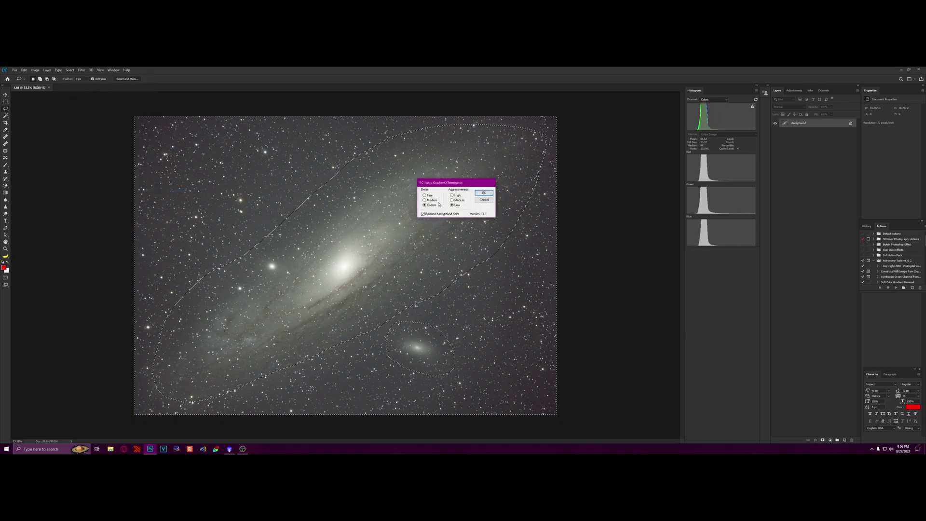
left_click(484, 193)
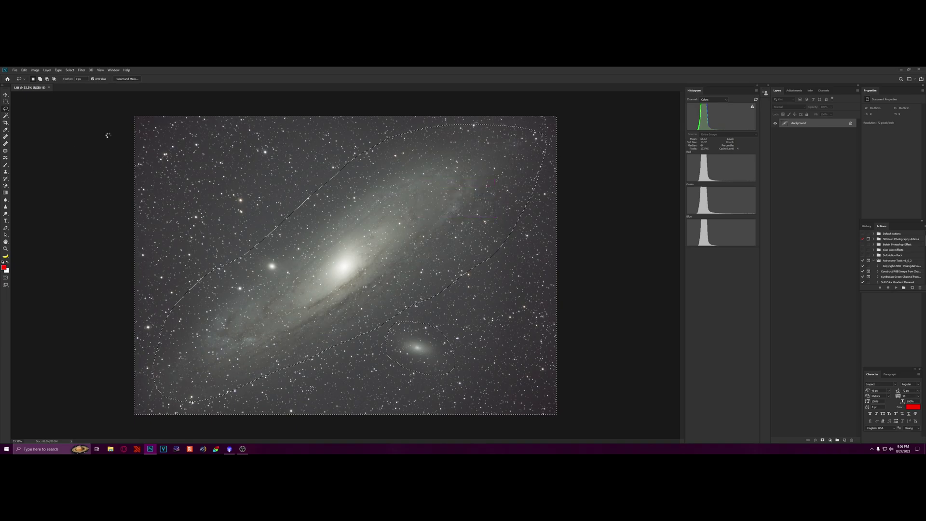
key("ctrl+d")
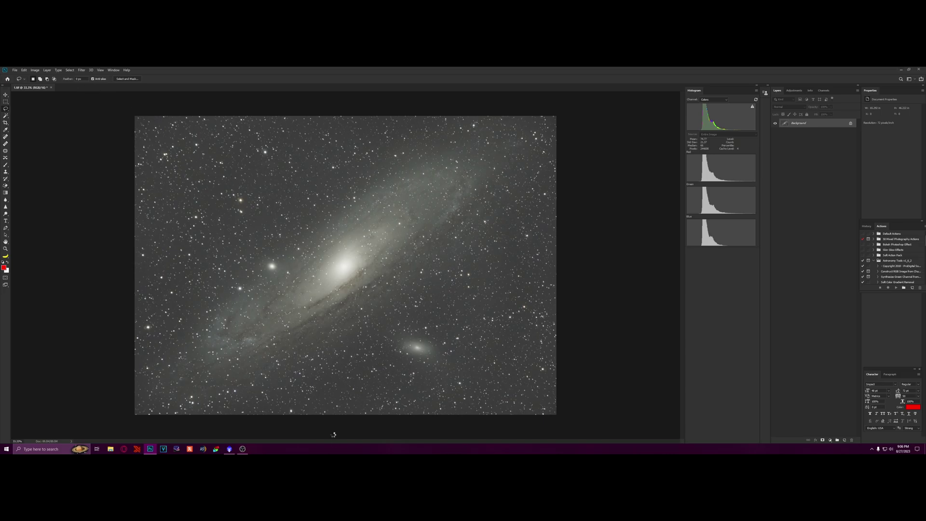
key("ctrl+shift+a")
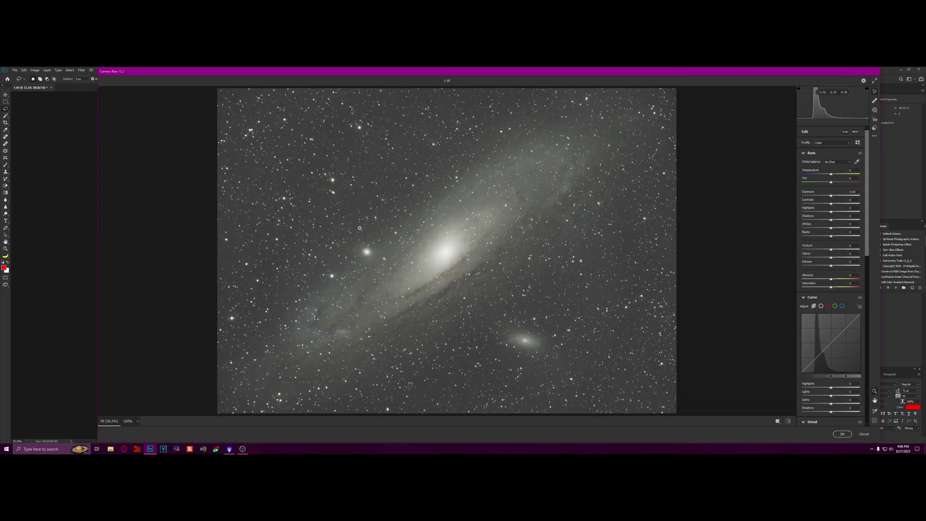
Apply Camera Raw Color Noise Reduction to the star background, checking stars up close
scroll(361, 224, "up", 8)
scroll(361, 224, "up", 5)
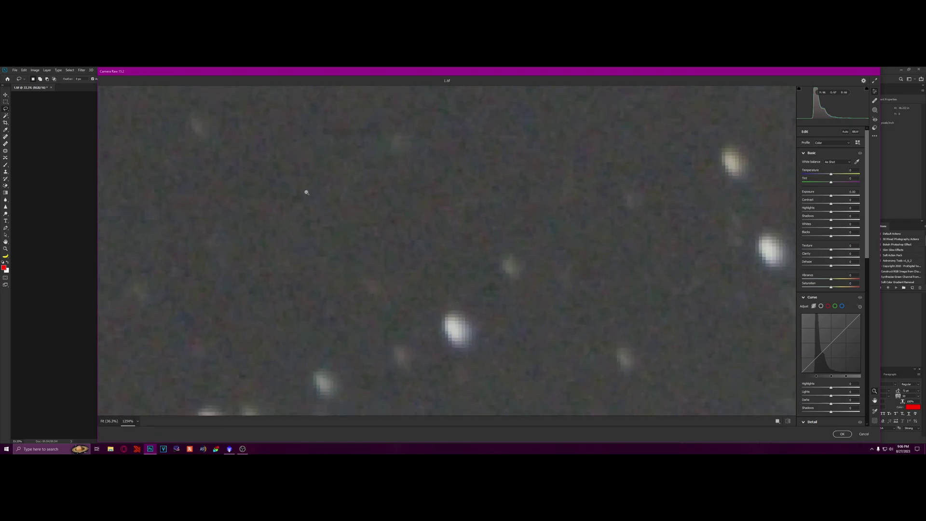
scroll(413, 240, "up", 1)
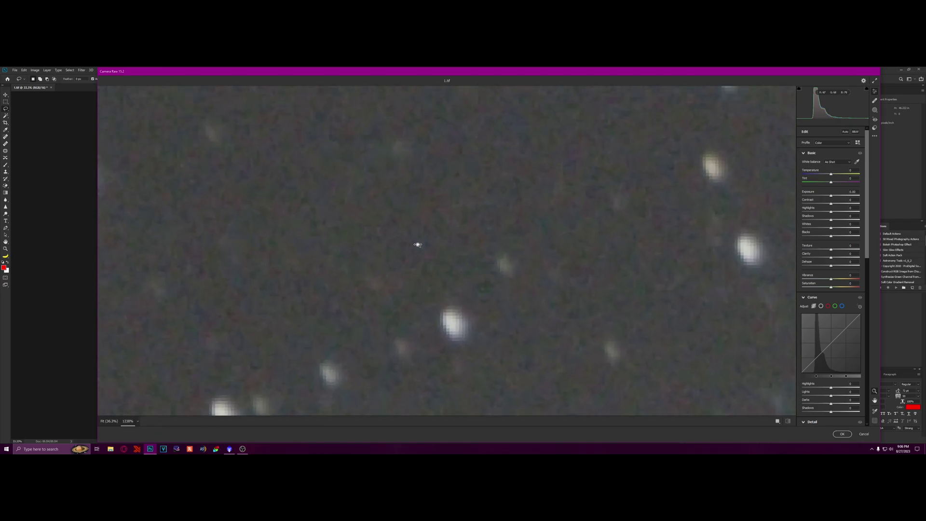
scroll(833, 376, "down", 3)
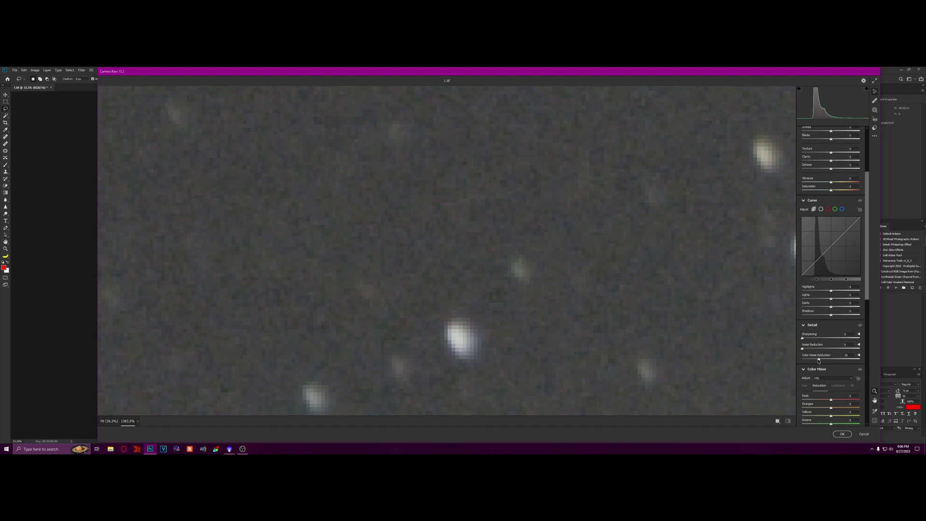
scroll(487, 273, "down", 10)
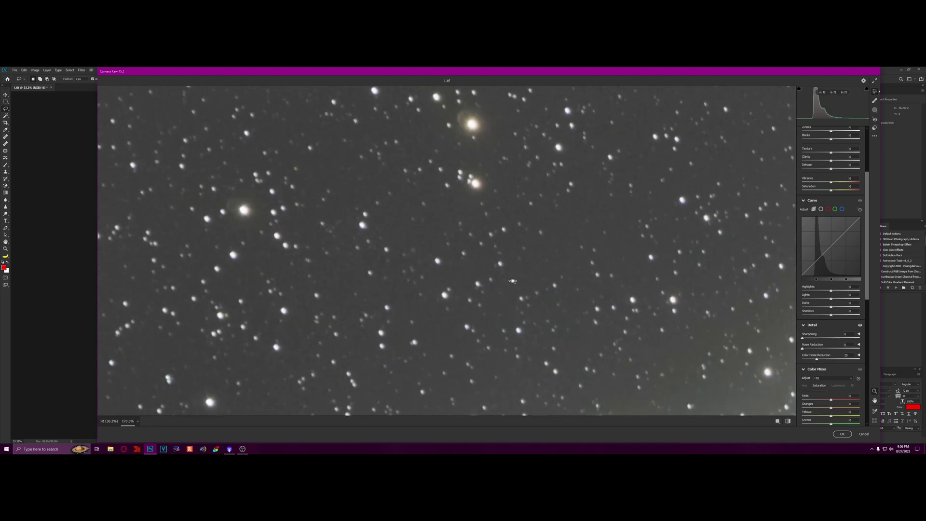
key("Return")
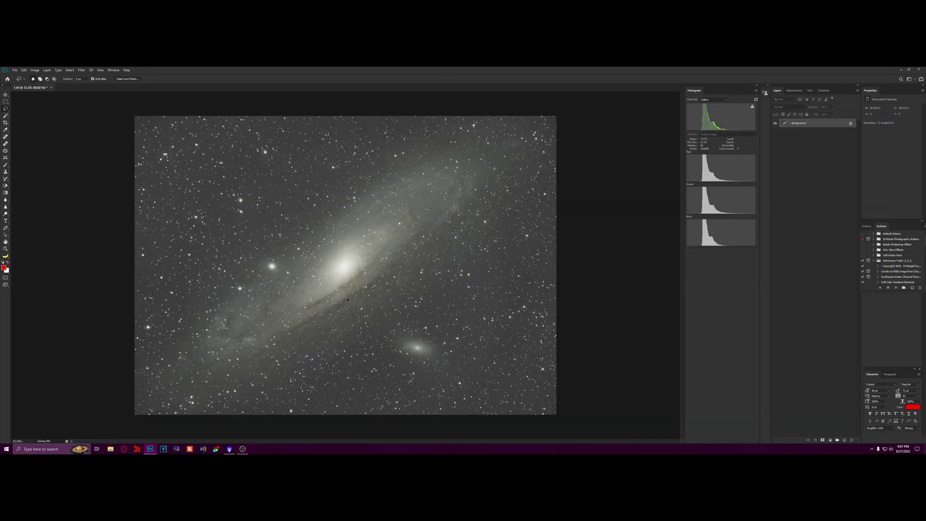
In PixInsight, run StarXTerminator with star image generation on 1.tif
left_click(230, 449)
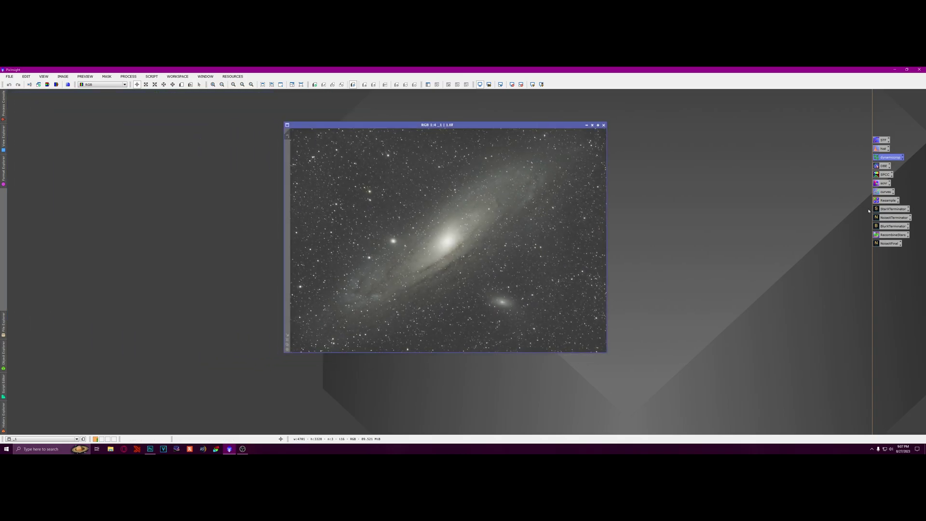
double_click(893, 209)
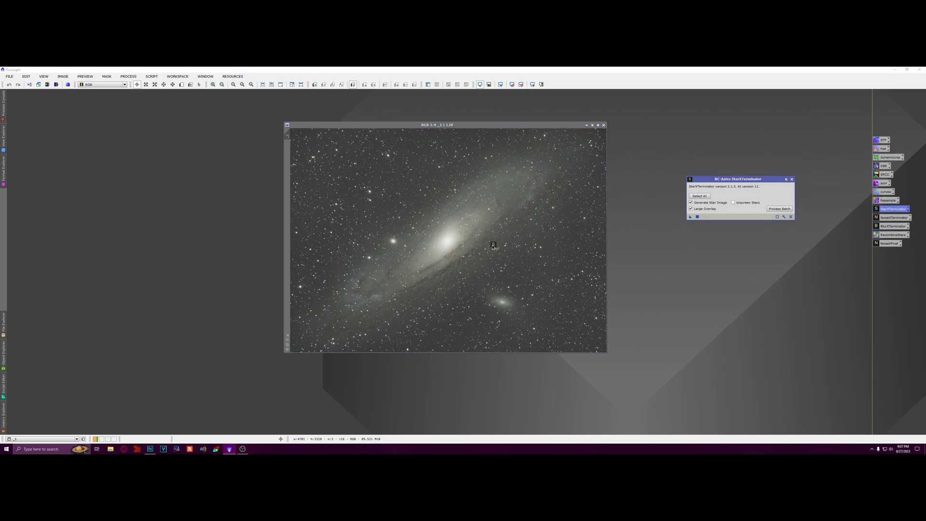
left_click_drag(488, 248, 456, 260)
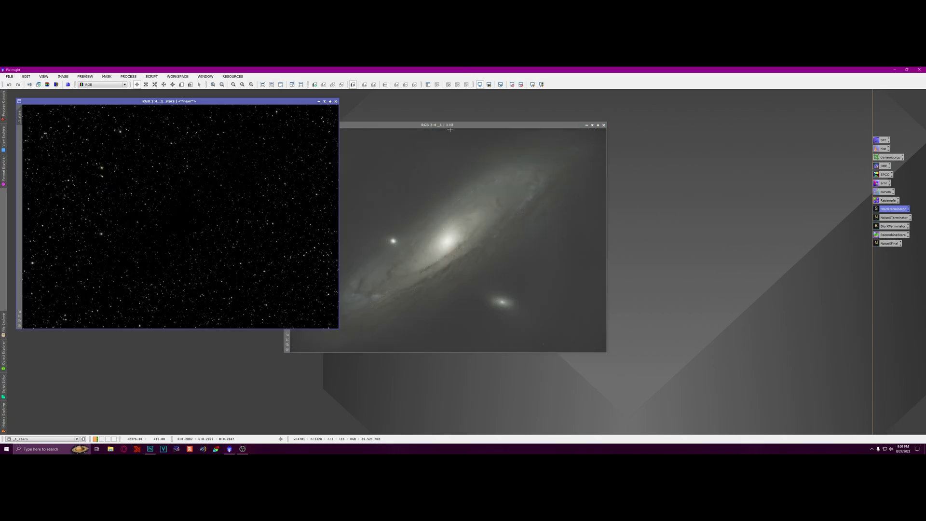
left_click_drag(439, 124, 551, 110)
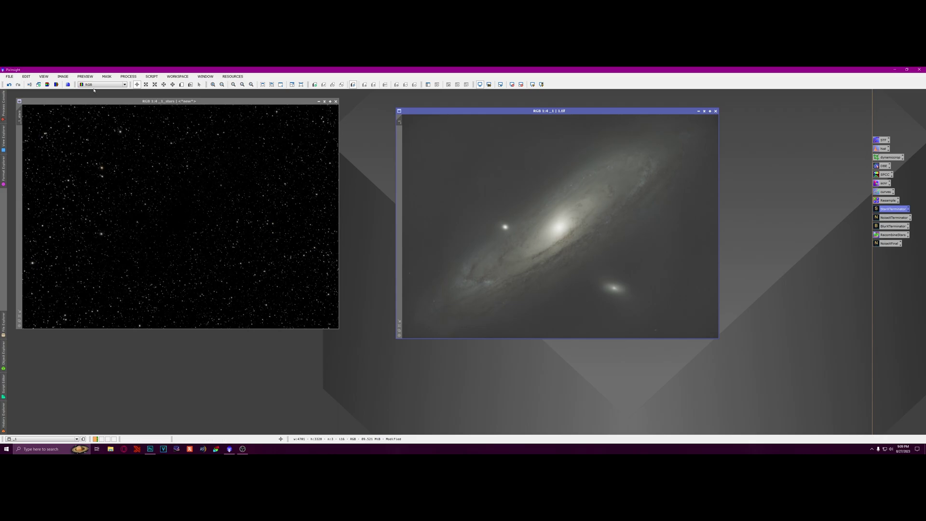
left_click(9, 76)
Overwrite 1.tif with the starless galaxy image as a TIFF
left_click(29, 130)
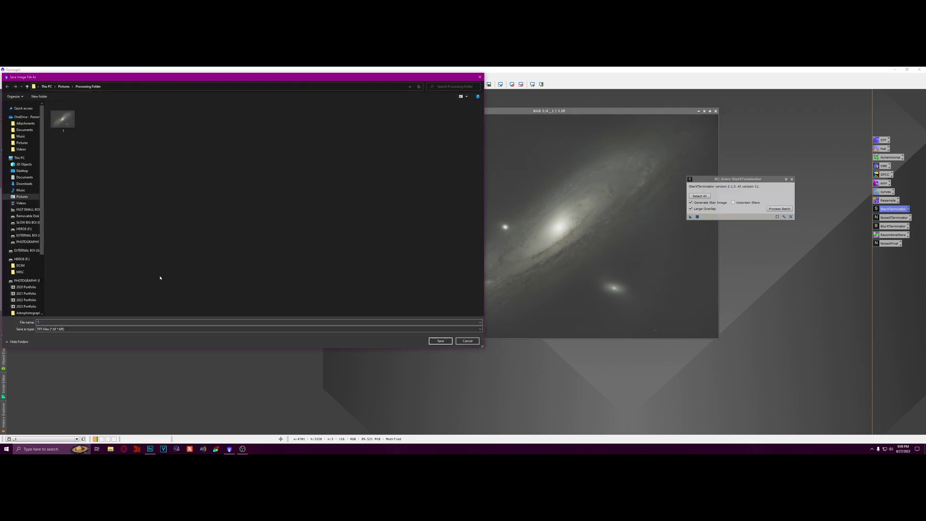
left_click(441, 341)
left_click(452, 268)
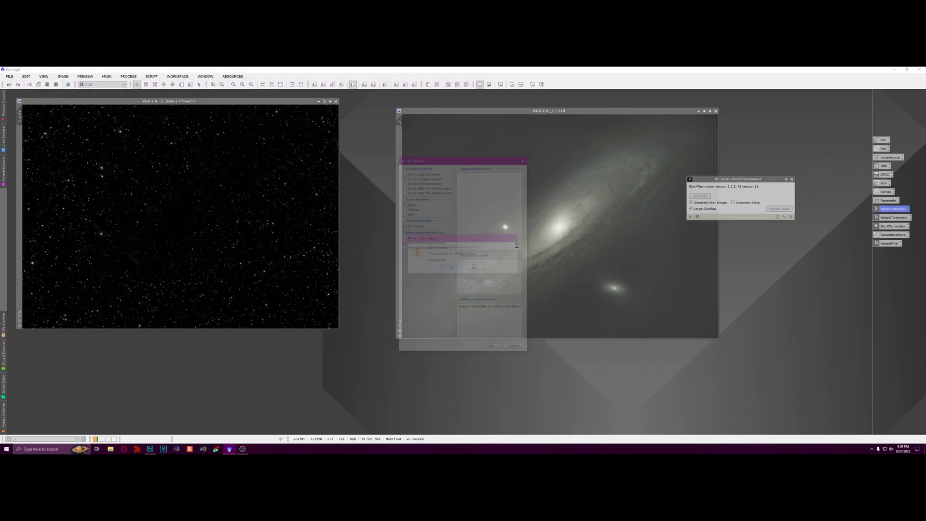
left_click(492, 349)
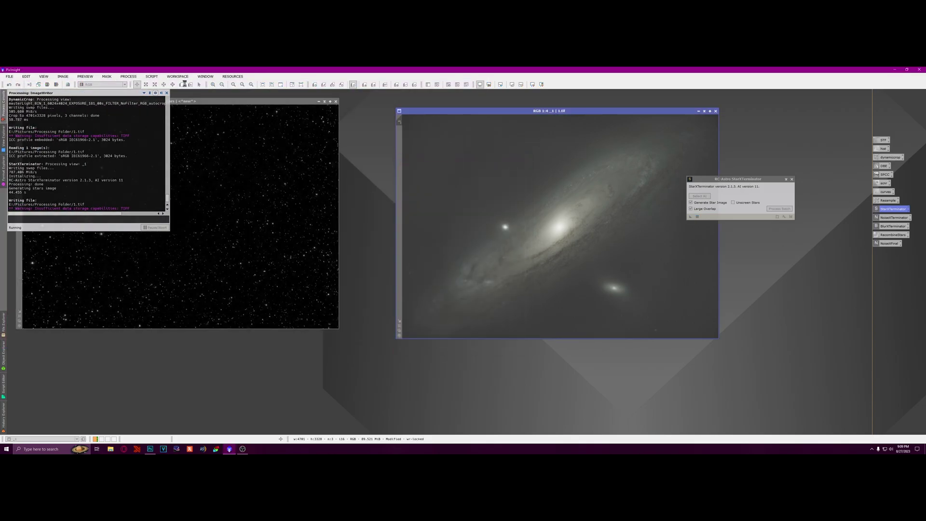
Save the stars-only image as stars.tif, then bring the starless galaxy up in Photoshop
left_click(10, 76)
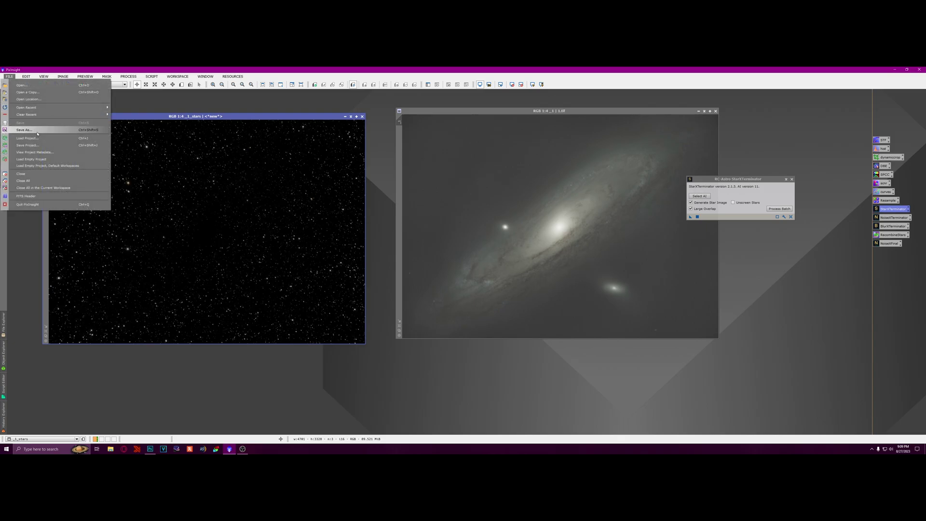
left_click(29, 130)
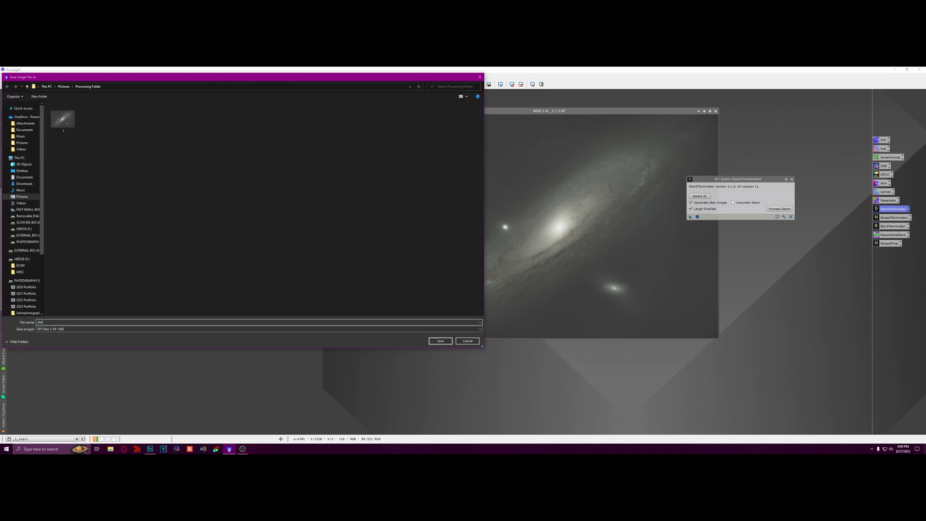
type("stars")
key("Return")
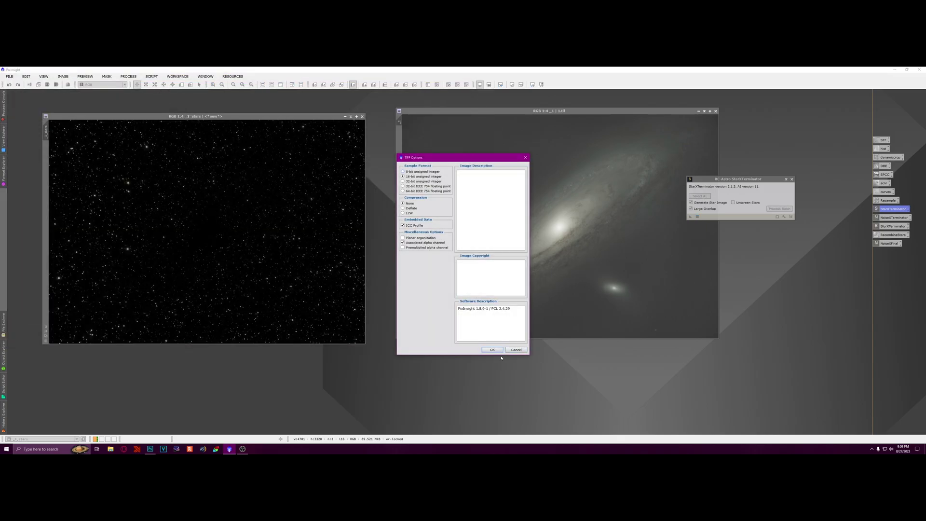
left_click(497, 350)
left_click(150, 449)
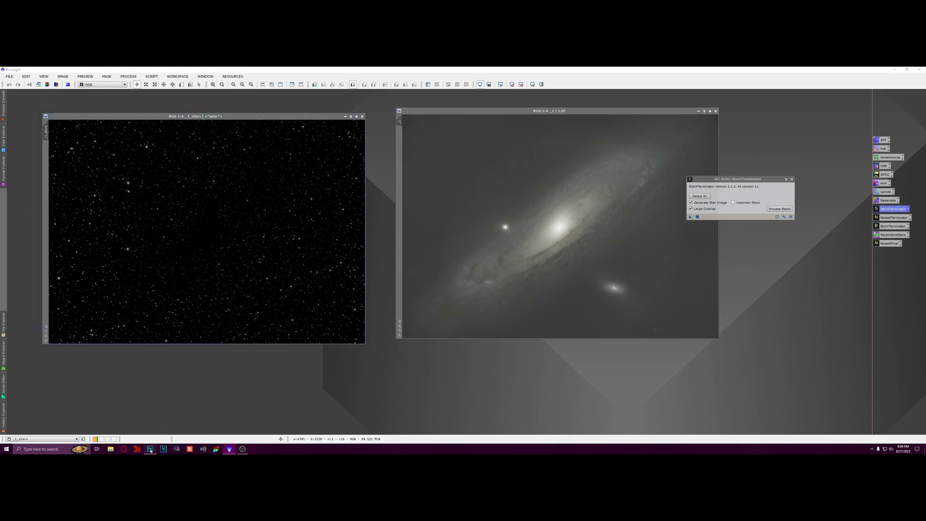
left_click(14, 70)
left_click(11, 355)
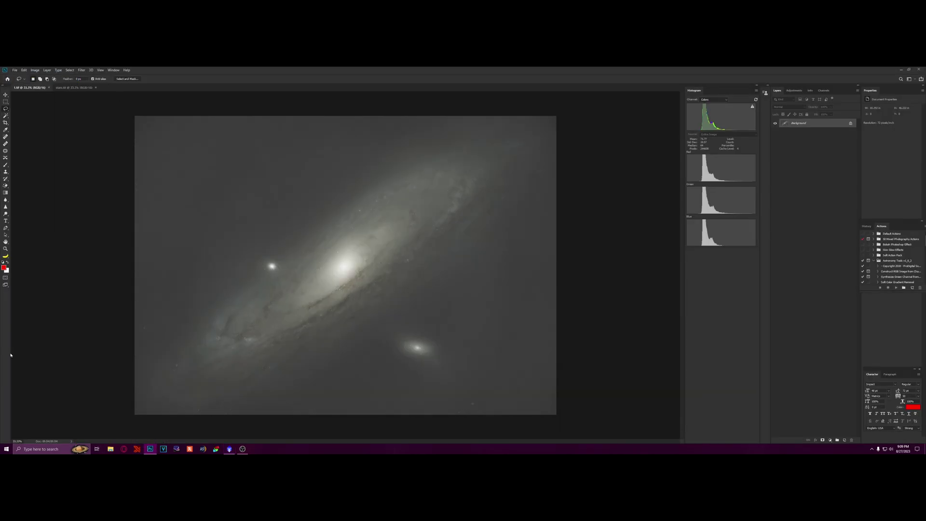
Zoom into the image's left side and spot-heal the faint background blob
key("z")
left_click_drag(145, 343, 88, 323)
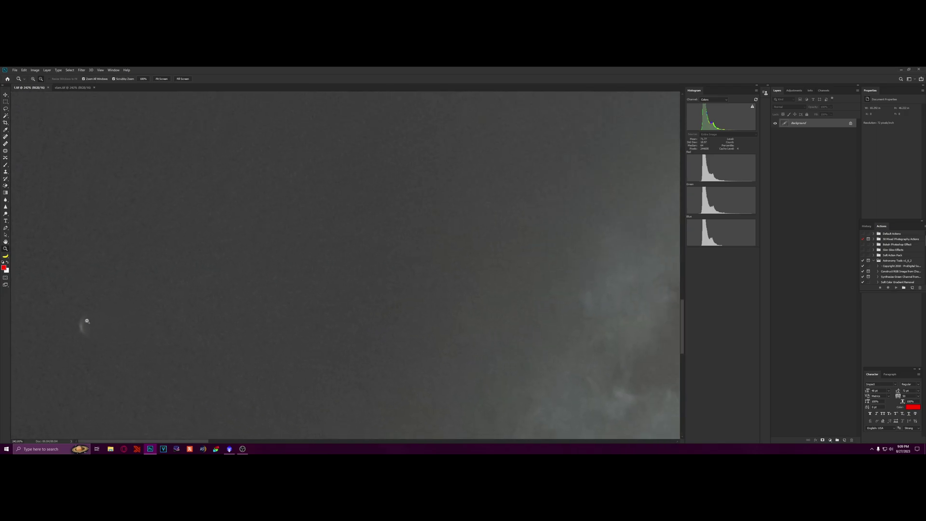
key("j")
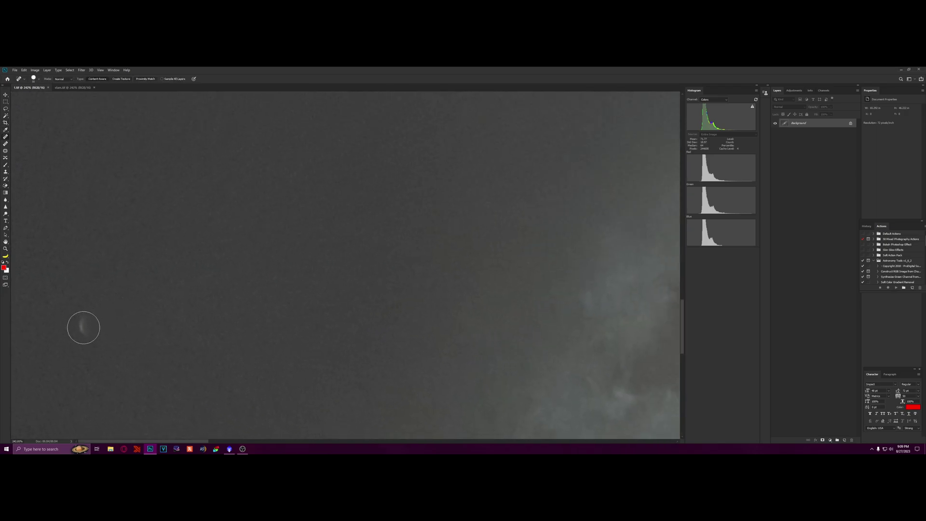
left_click(85, 326)
Fit the whole galaxy on screen, then zoom in on the core
left_click(7, 249)
key("ctrl+0")
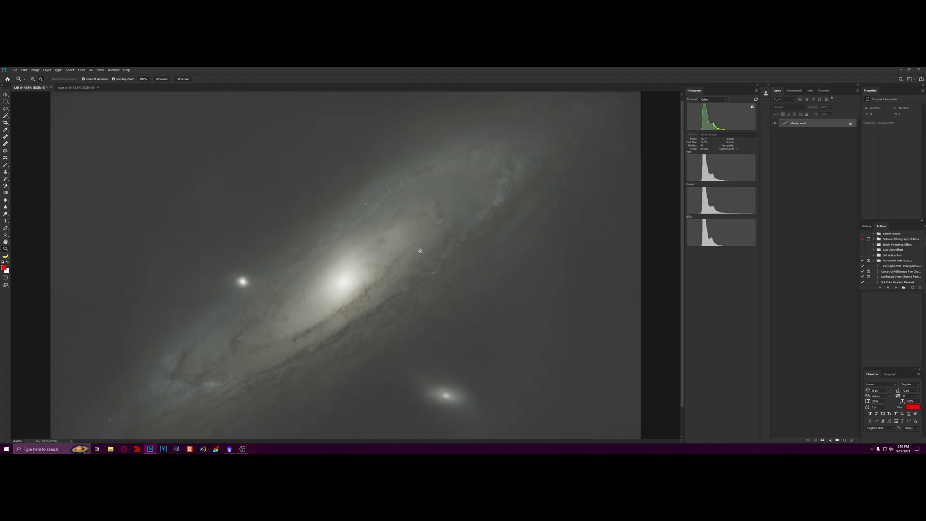
left_click(421, 251)
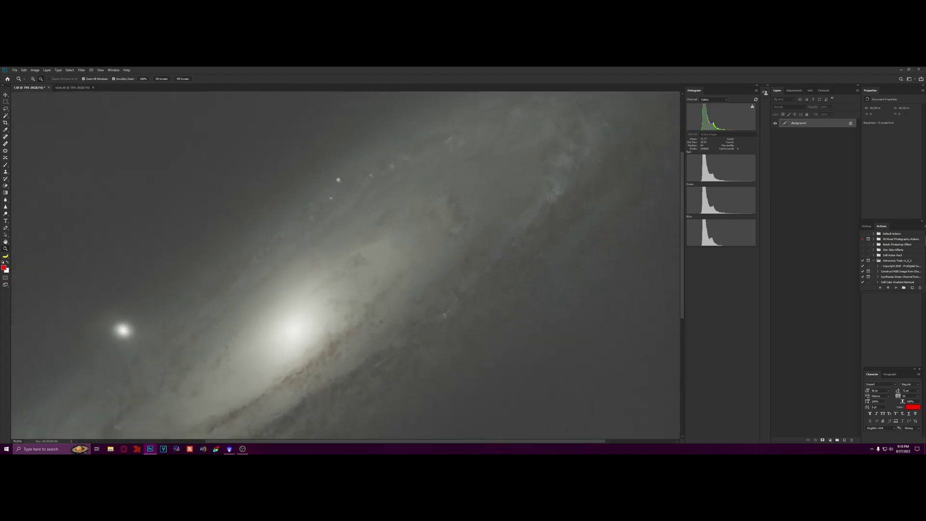
left_click_drag(332, 193, 270, 193)
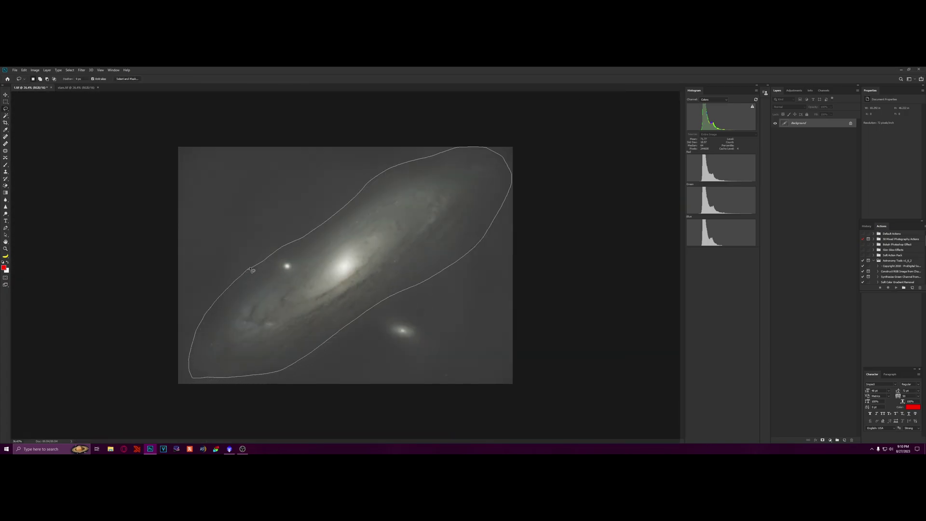
Lasso the main galaxy, the small companion galaxy and a star near the bottom
left_click_drag(251, 271, 252, 272)
mouse_move(389, 344)
left_mouse_down()
mouse_move(374, 321)
mouse_move(382, 311)
mouse_move(417, 317)
left_mouse_up()
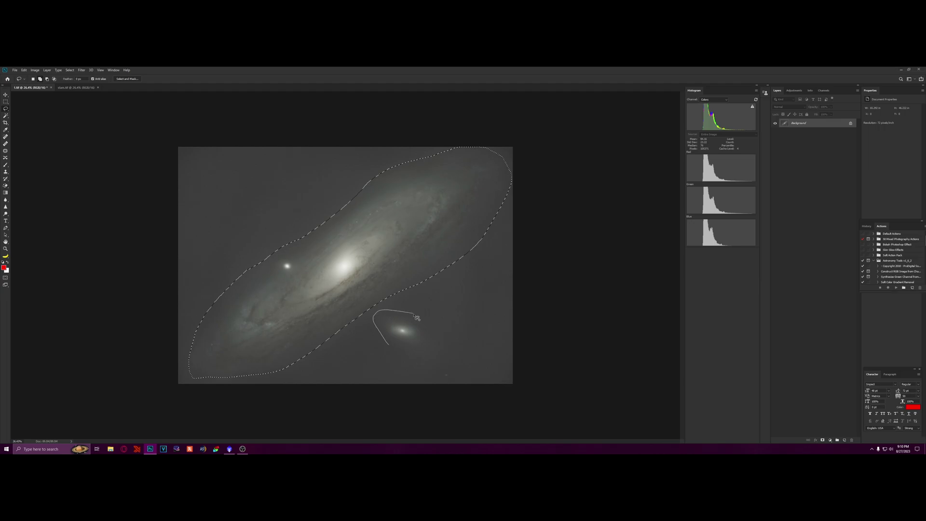
left_click_drag(392, 347, 390, 345)
left_click_drag(446, 375, 441, 375)
Invert the selection, run GradientXTerminator on the background, then deselect
left_click(70, 70)
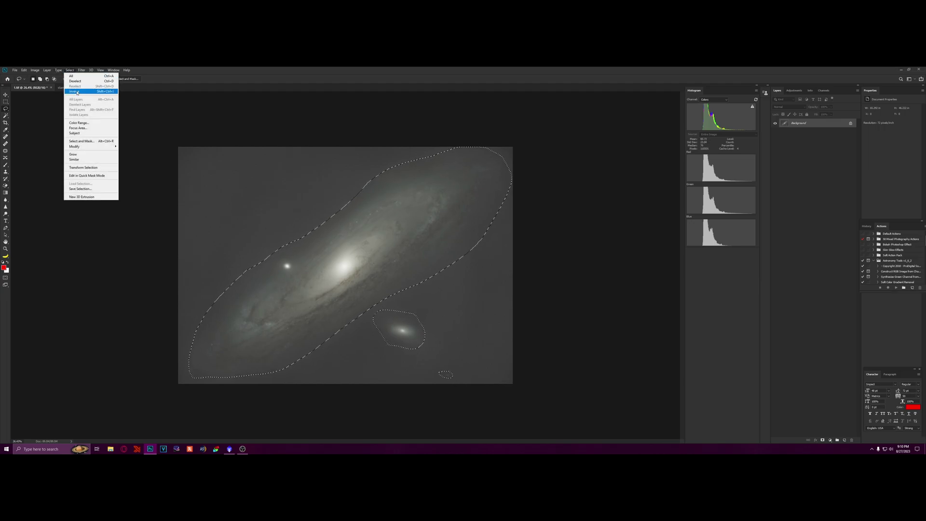
left_click(72, 91)
left_click(81, 70)
mouse_move(136, 190)
left_click(164, 189)
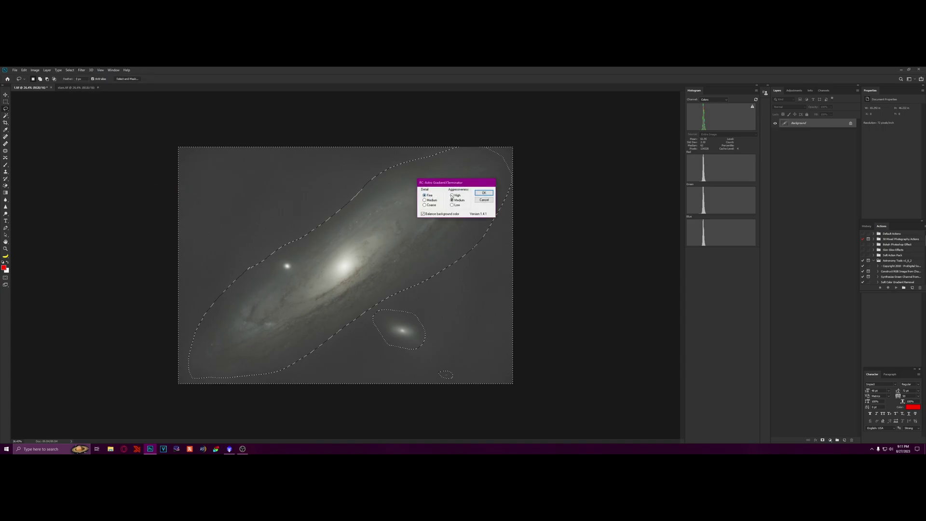
left_click(483, 193)
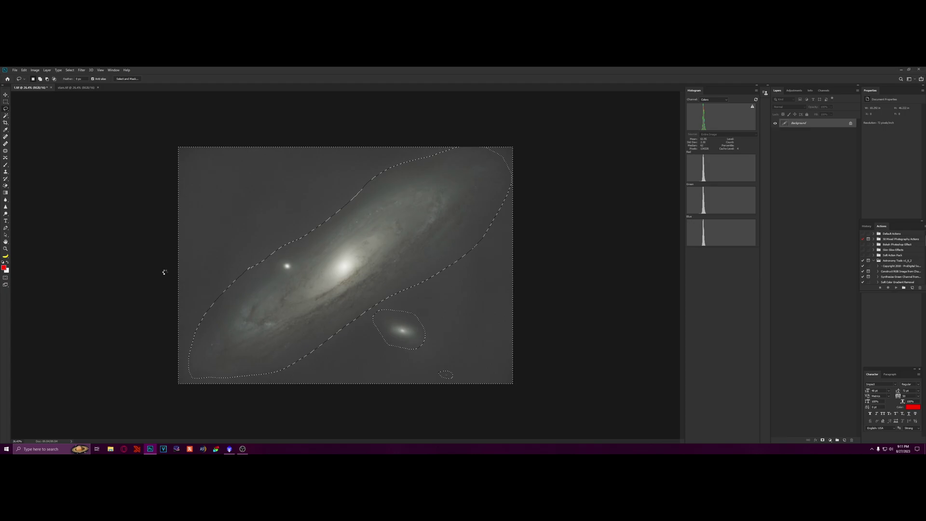
key("ctrl+d")
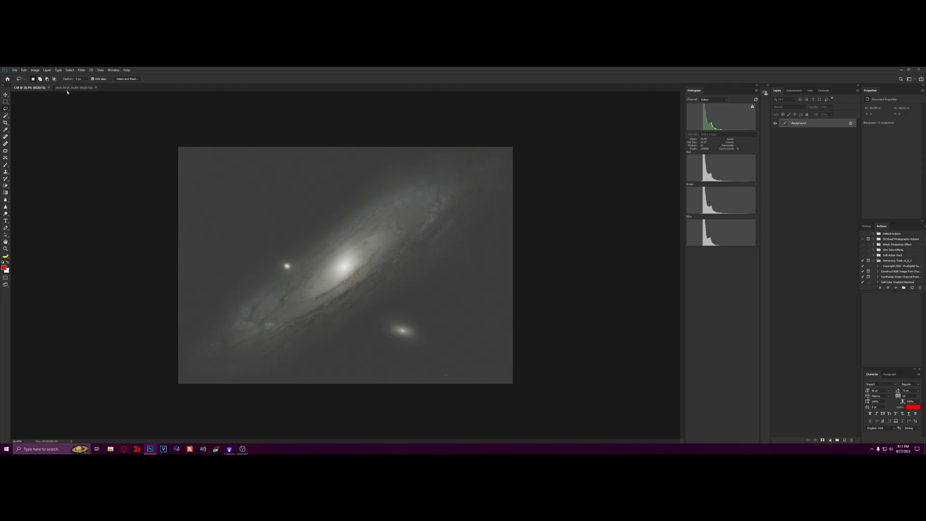
left_click(72, 87)
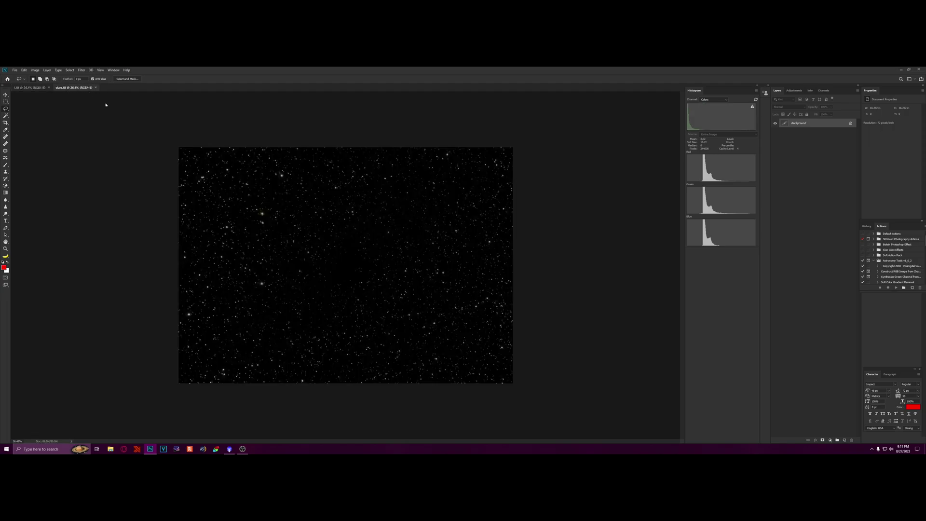
Scrubby-zoom into a single star in stars.tif, then zoom back out
left_click(5, 249)
mouse_move(294, 252)
left_mouse_down()
mouse_move(357, 255)
mouse_move(304, 260)
left_mouse_up()
left_click_drag(527, 285, 391, 242)
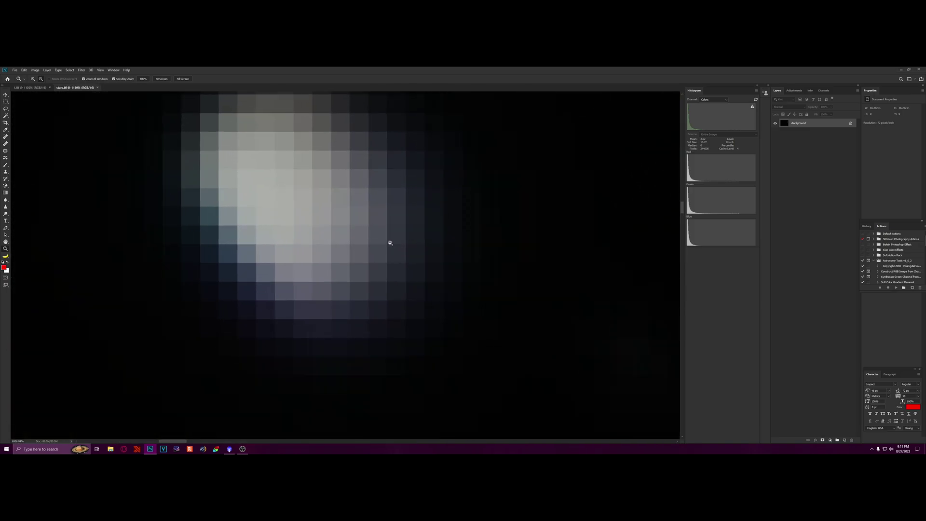
left_click_drag(290, 276, 290, 325)
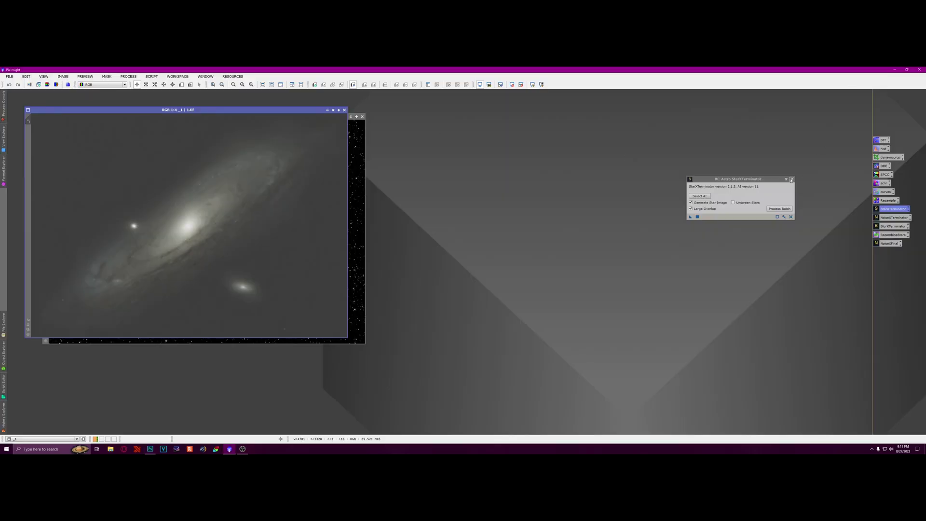
left_click(791, 180)
Open CurvesTransformation with real-time preview over the galaxy image, try an S-curve, and reset it
left_click_drag(269, 113, 607, 116)
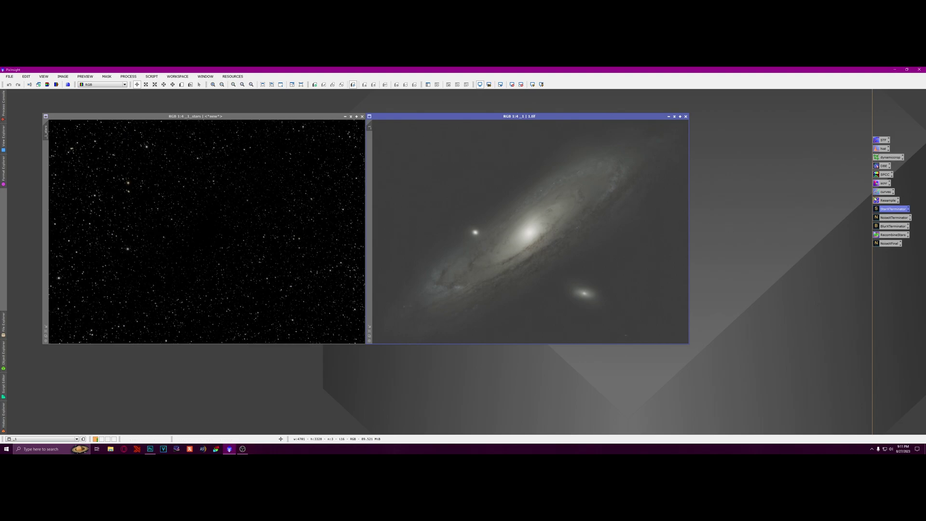
double_click(885, 192)
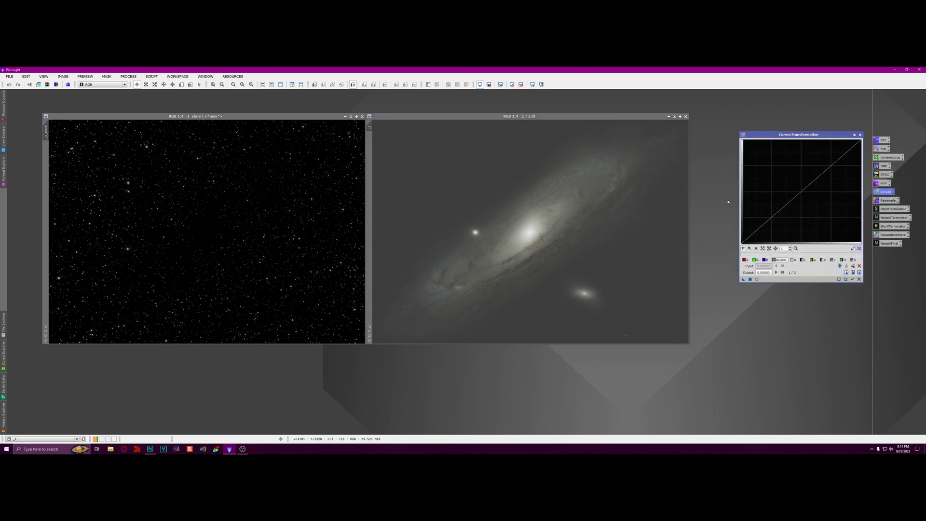
left_click(757, 280)
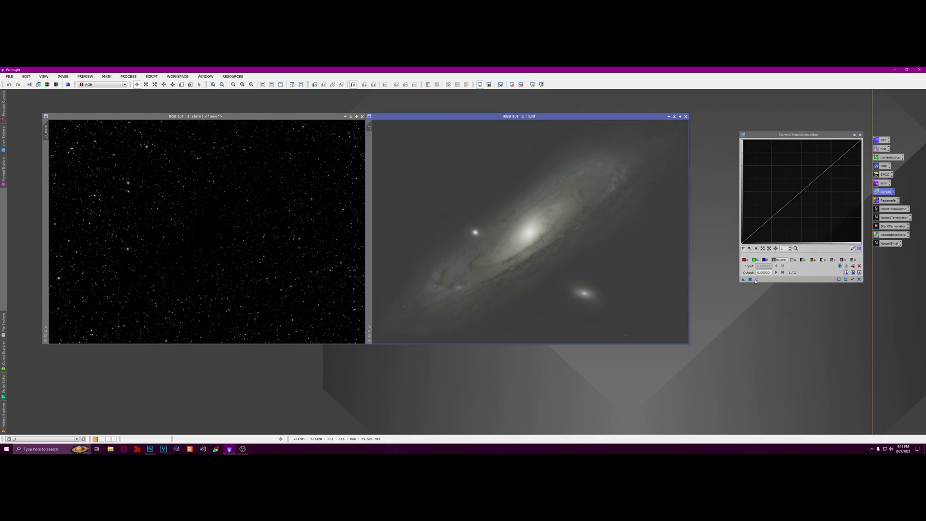
left_click_drag(219, 93, 548, 117)
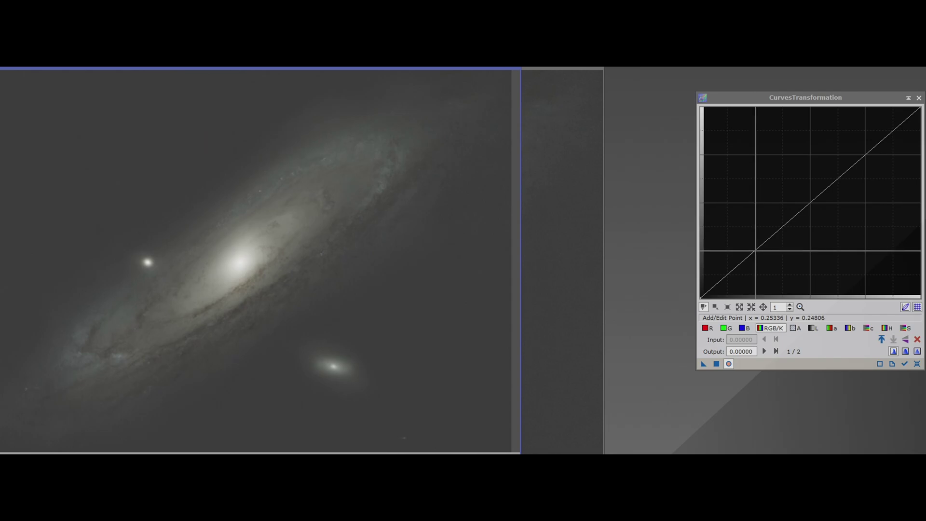
left_click_drag(755, 252, 755, 272)
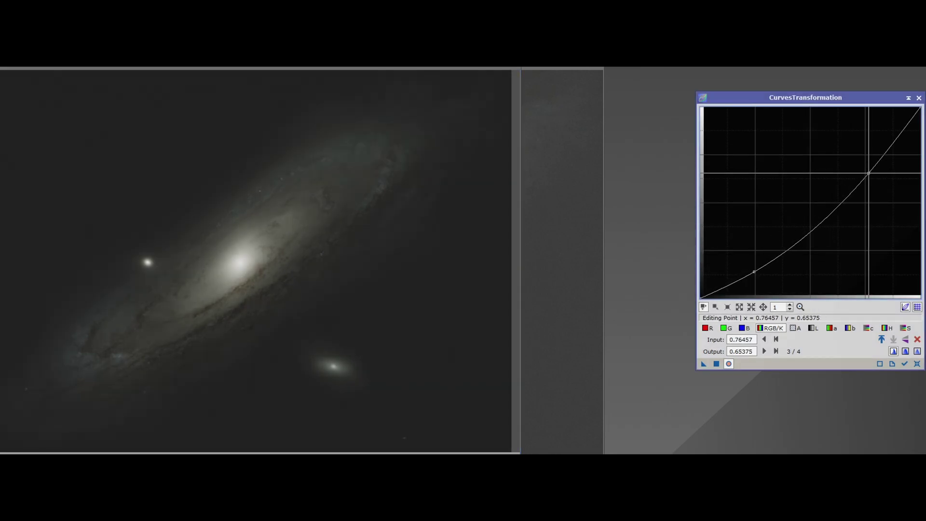
left_click_drag(869, 166, 862, 132)
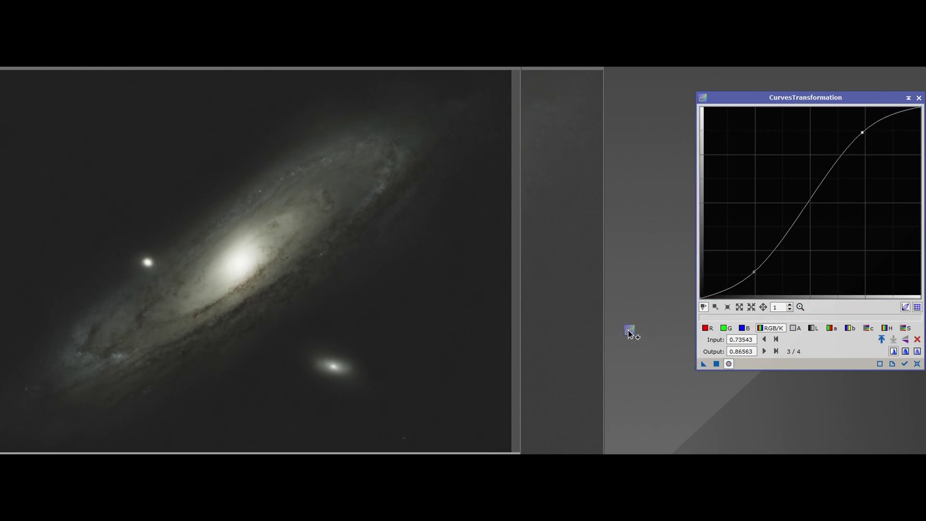
left_click(570, 301)
left_click(916, 367)
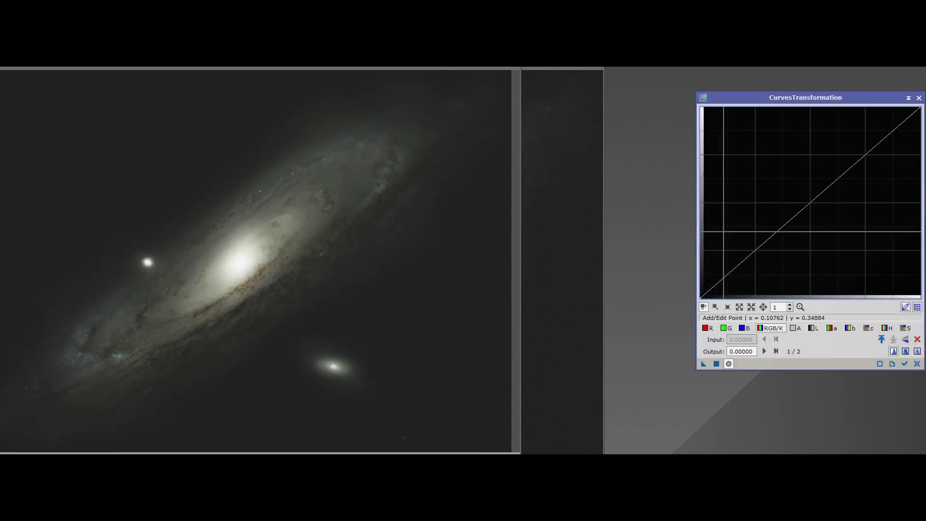
Pull the shadows down to darken the background, apply the curve to the galaxy, and reset
left_click_drag(723, 275, 722, 259)
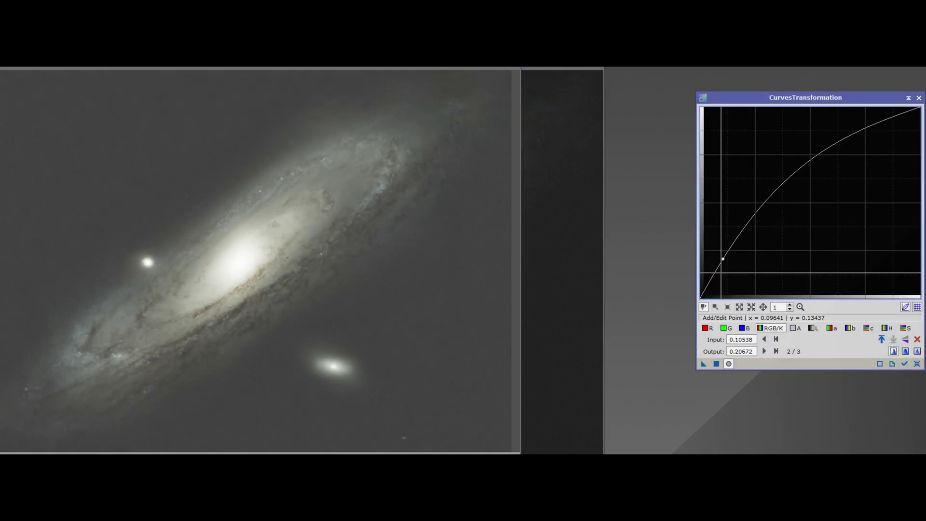
left_click(547, 299)
left_click(918, 364)
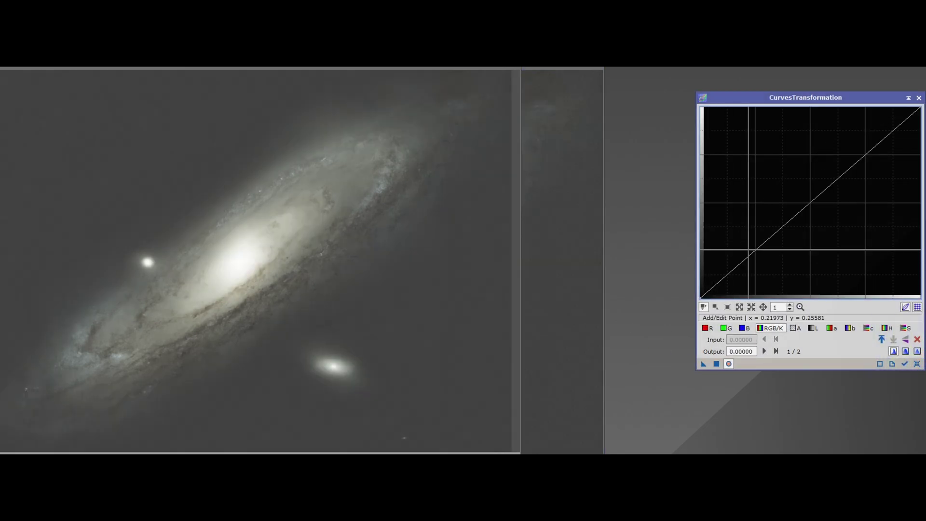
left_click_drag(755, 250, 758, 278)
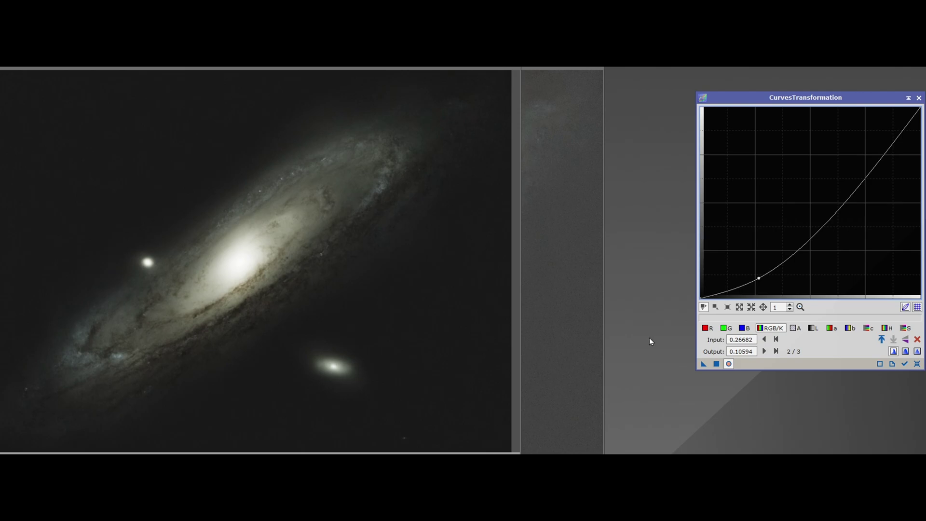
left_click_drag(703, 364, 579, 287)
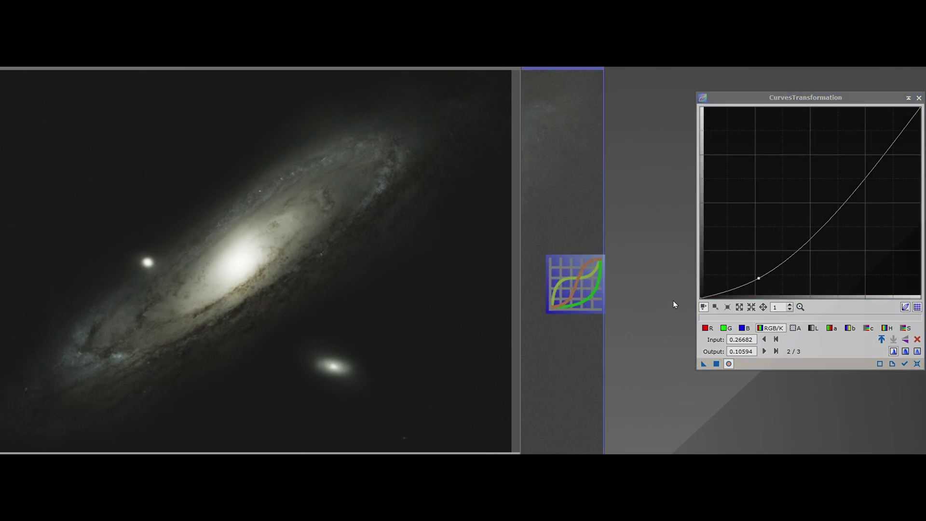
left_click(917, 364)
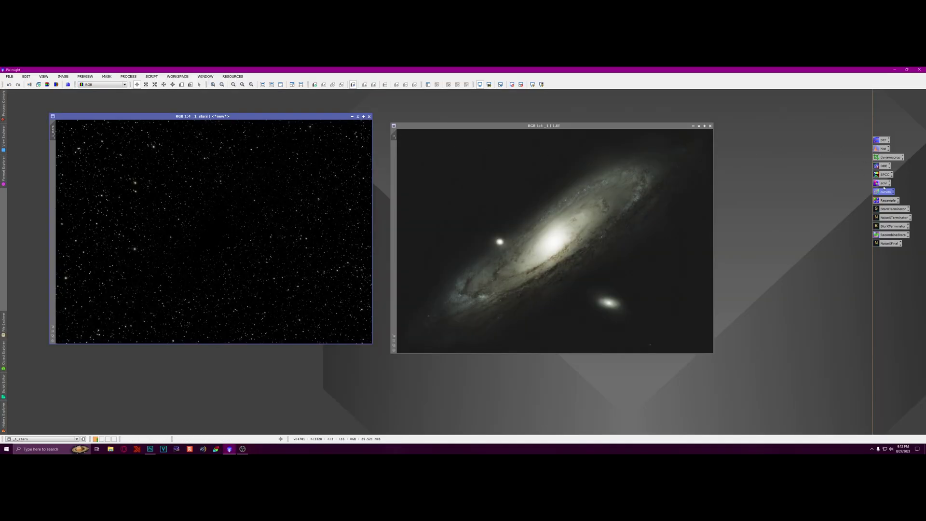
Raise the curve with real-time preview, apply it to the stars image, and close the Curves windows
double_click(881, 195)
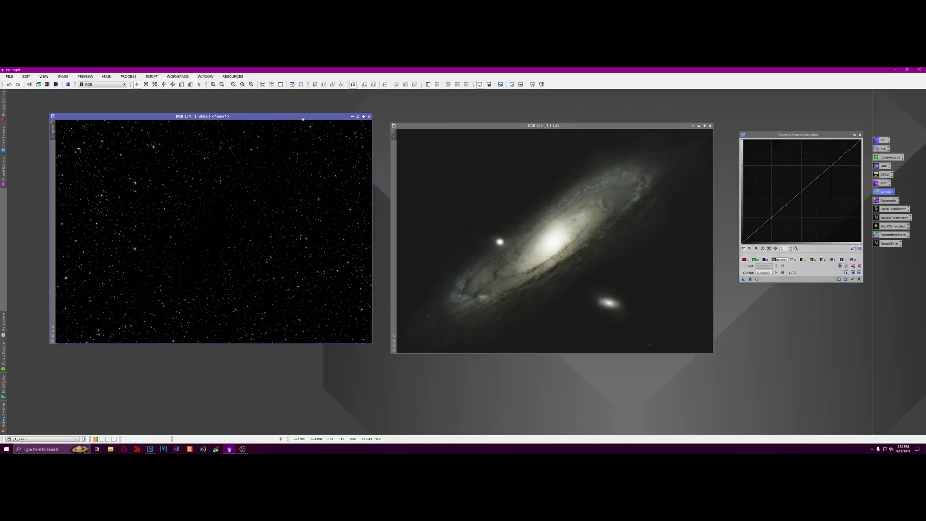
left_click(757, 279)
left_click_drag(759, 229, 756, 219)
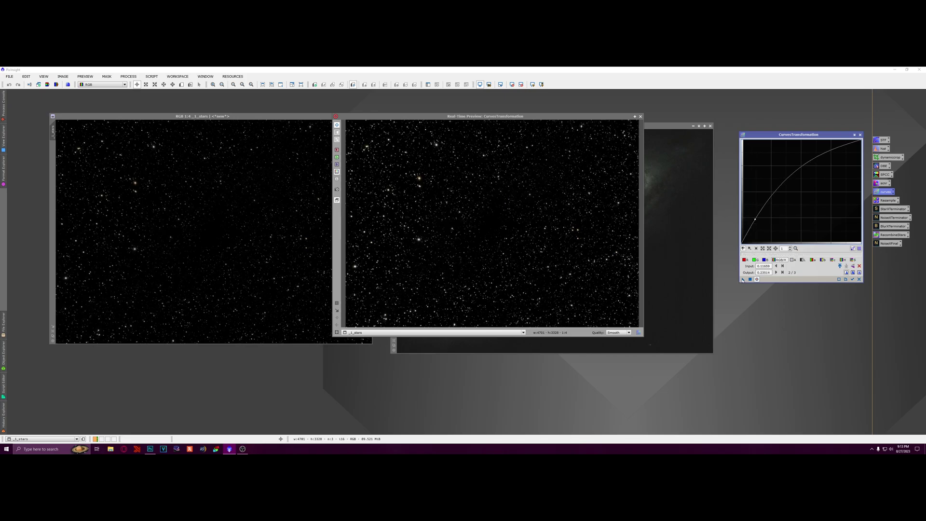
left_click(233, 240)
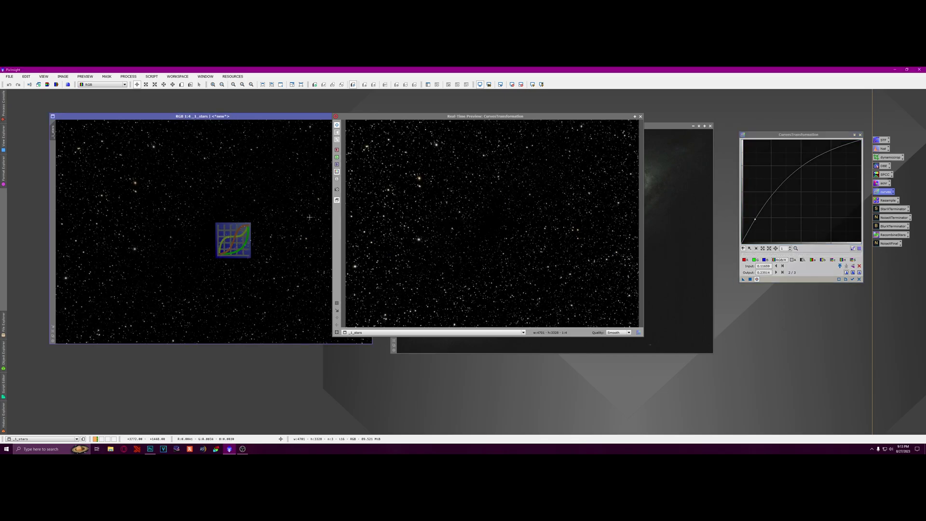
left_click(640, 116)
left_click(860, 135)
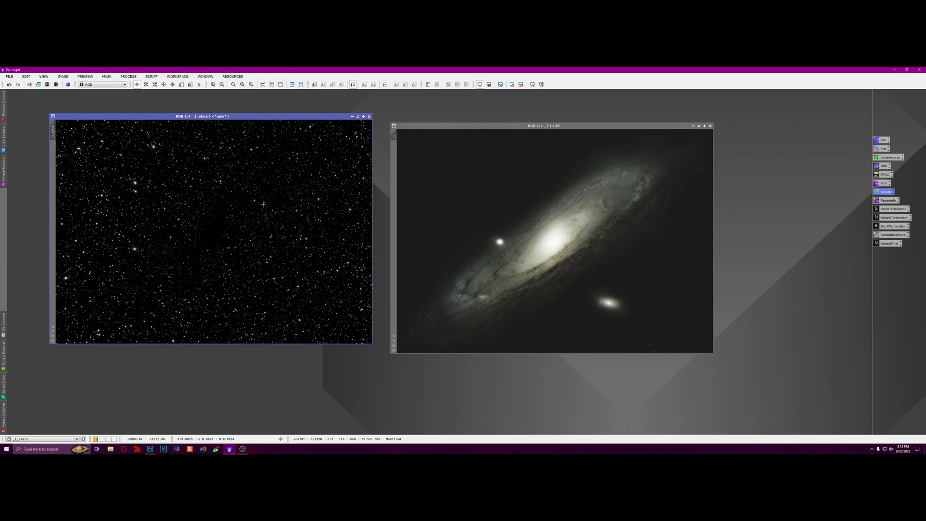
Rename the star-only view to 'stars' and the galaxy view to 'starless'
right_click(53, 134)
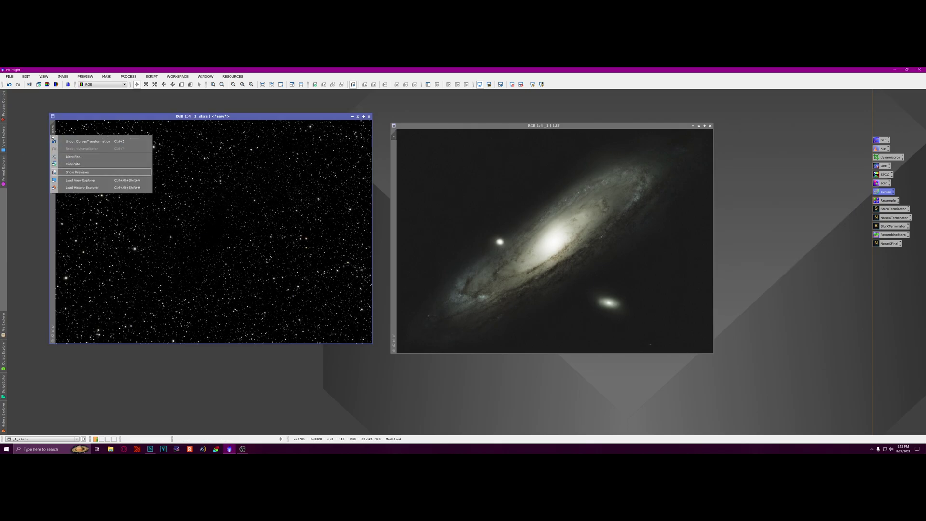
left_click(78, 157)
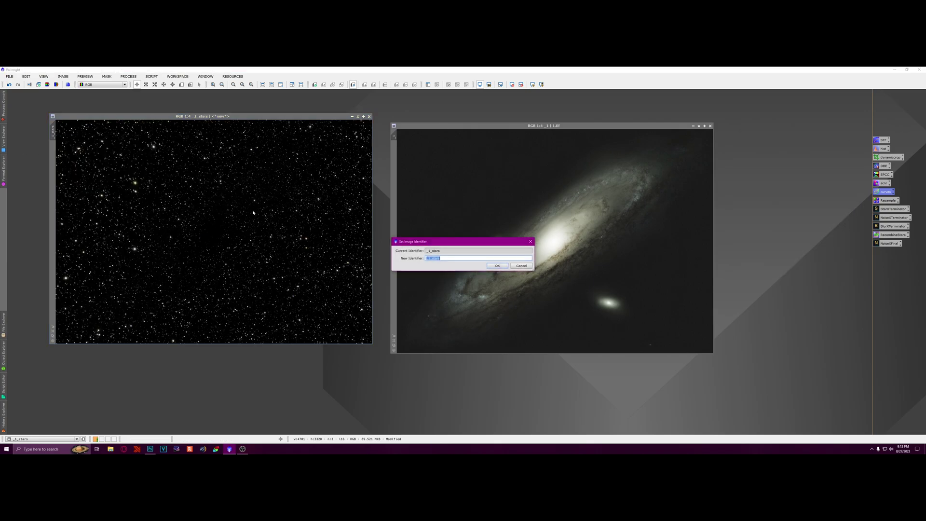
left_click(502, 268)
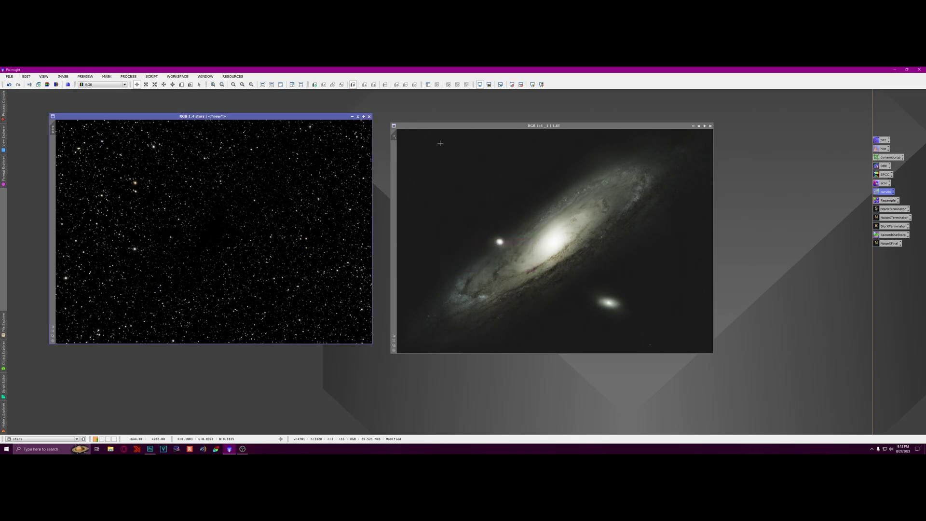
right_click(394, 136)
left_click(419, 159)
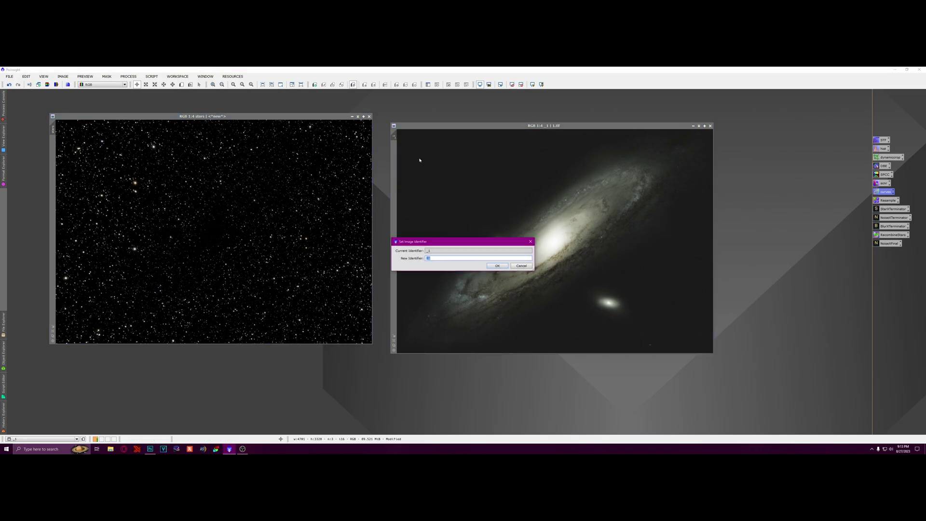
type("starless")
key("Return")
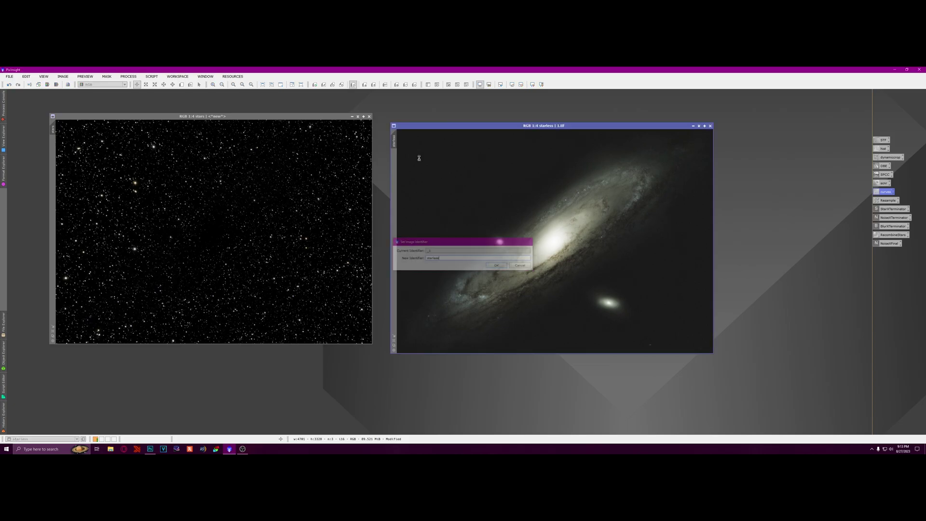
Run the RecombineStars PixelMath combine(starless, stars, op_screen()) to create Image04
double_click(880, 235)
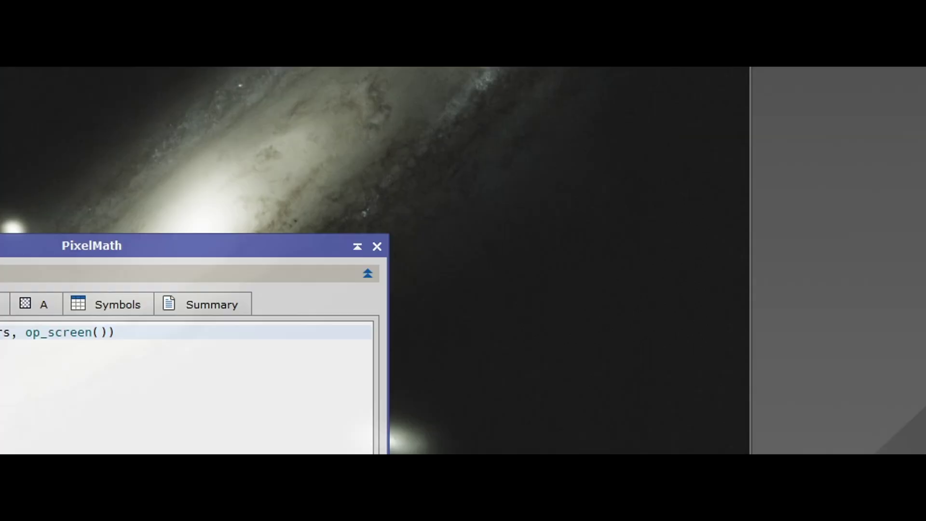
left_click_drag(569, 253, 678, 206)
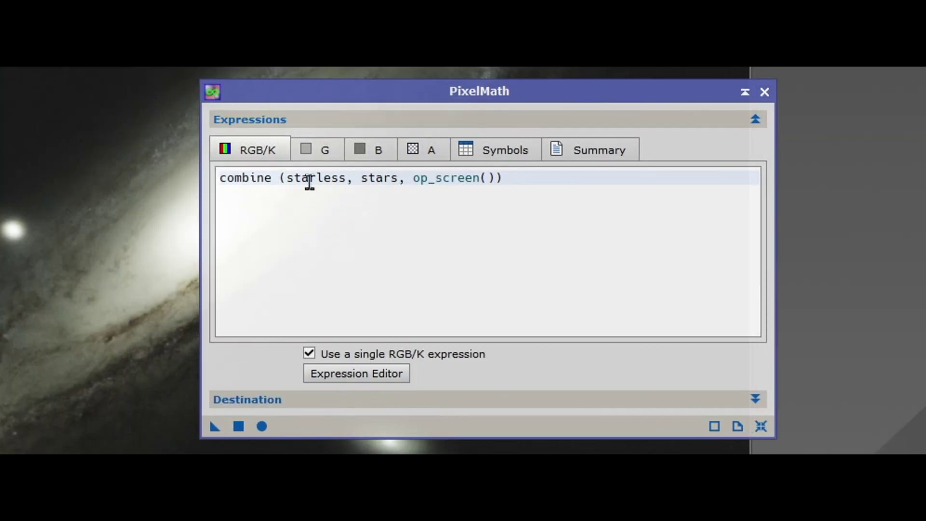
left_click_drag(287, 178, 398, 178)
mouse_move(215, 426)
left_mouse_down()
mouse_move(227, 442)
mouse_move(569, 241)
left_mouse_up()
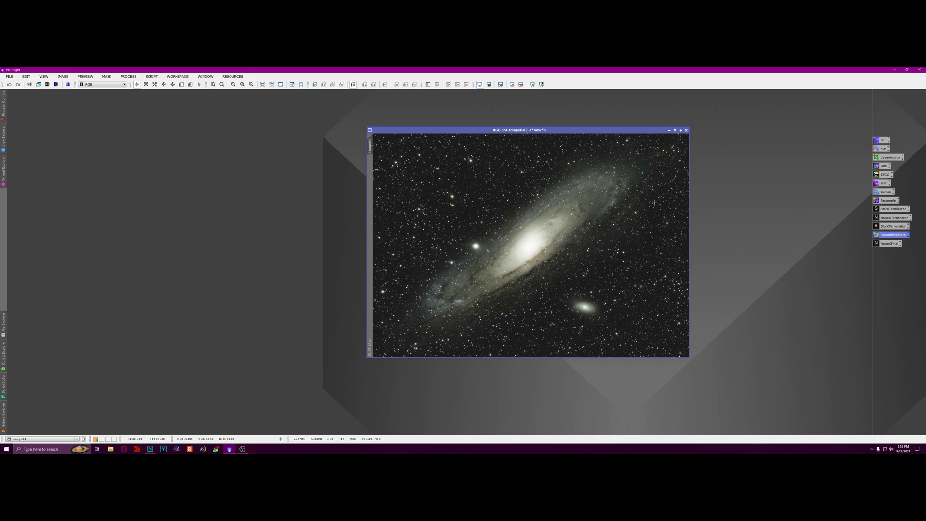
scroll(395, 191, "up", 3)
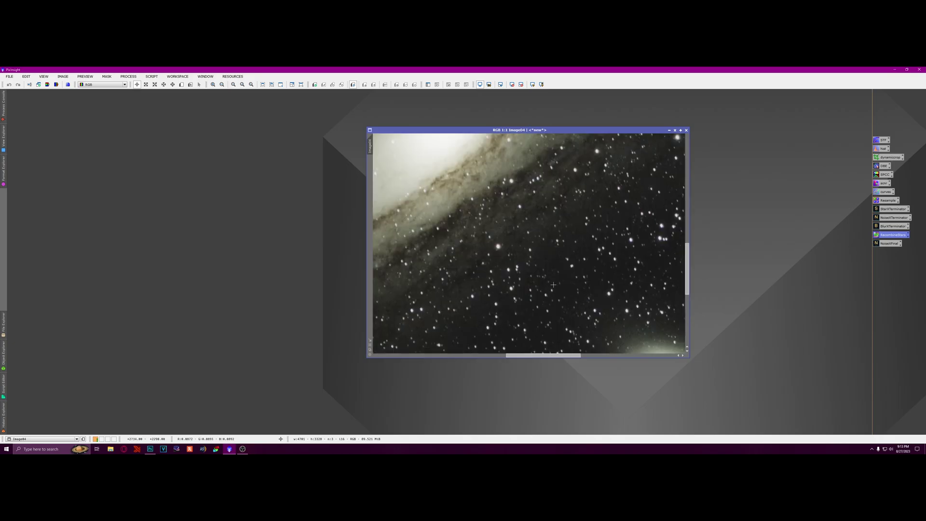
scroll(396, 191, "down", 2)
scroll(537, 271, "up", 2)
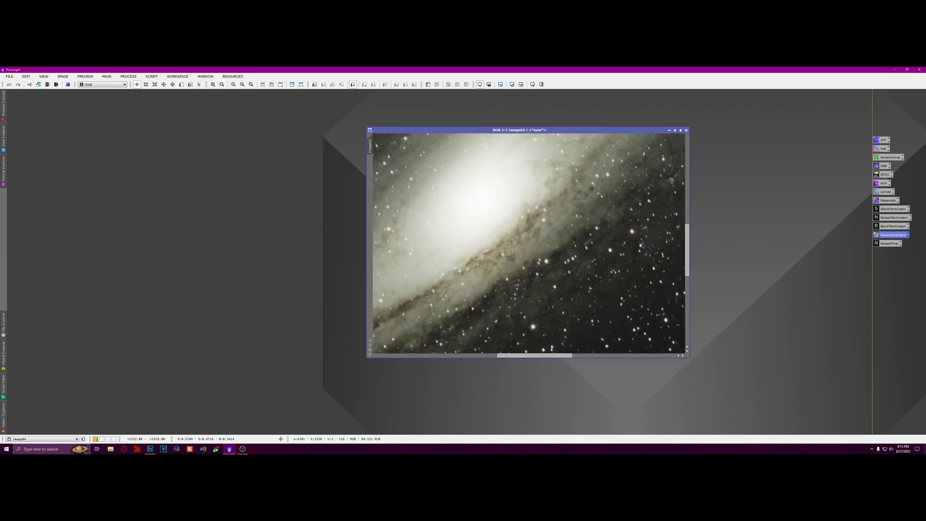
scroll(537, 271, "down", 1)
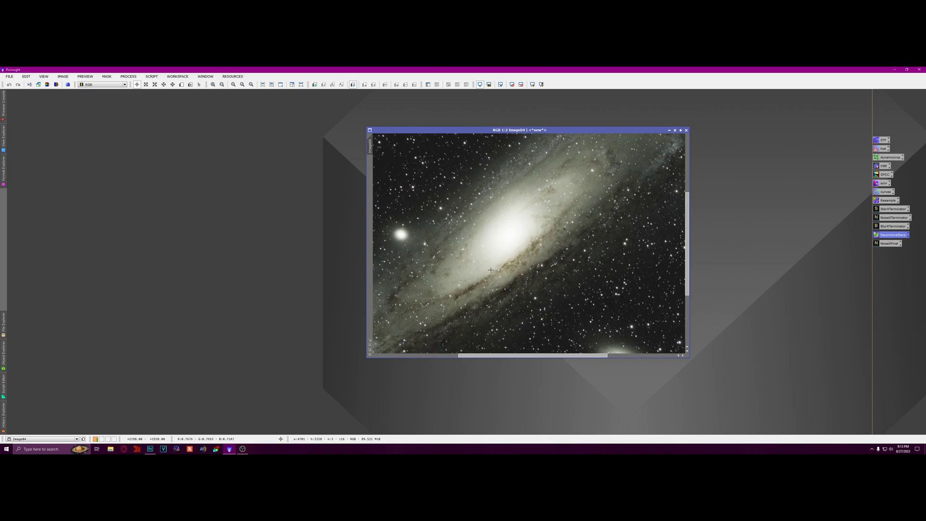
scroll(490, 272, "down", 2)
scroll(479, 225, "up", 3)
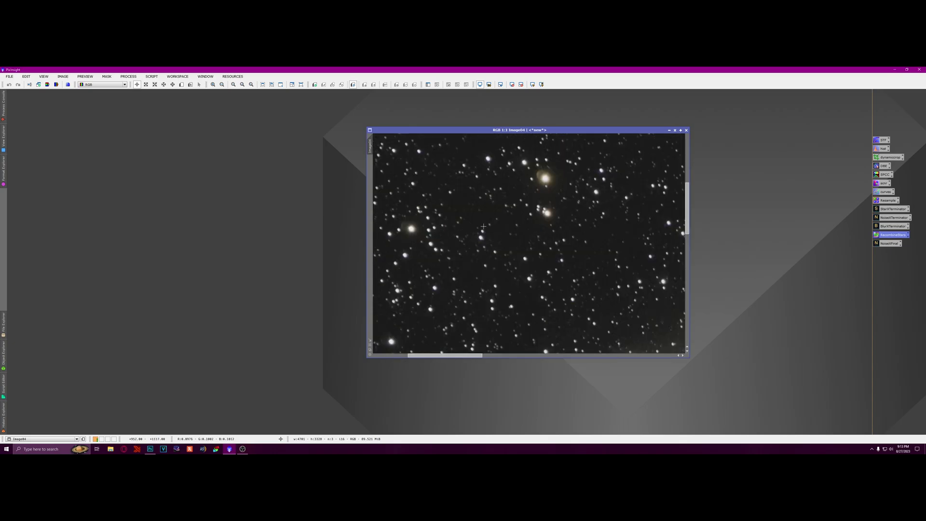
scroll(479, 226, "up", 1)
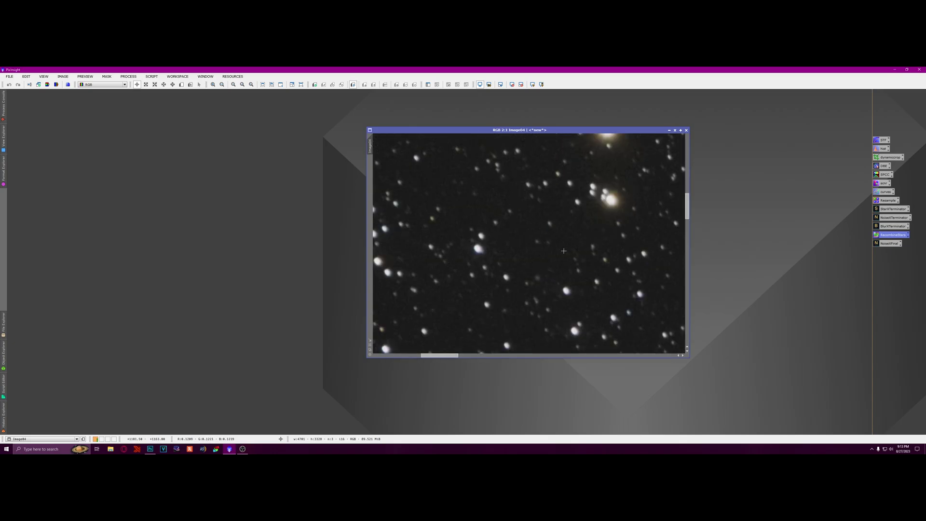
left_click_drag(687, 206, 687, 232)
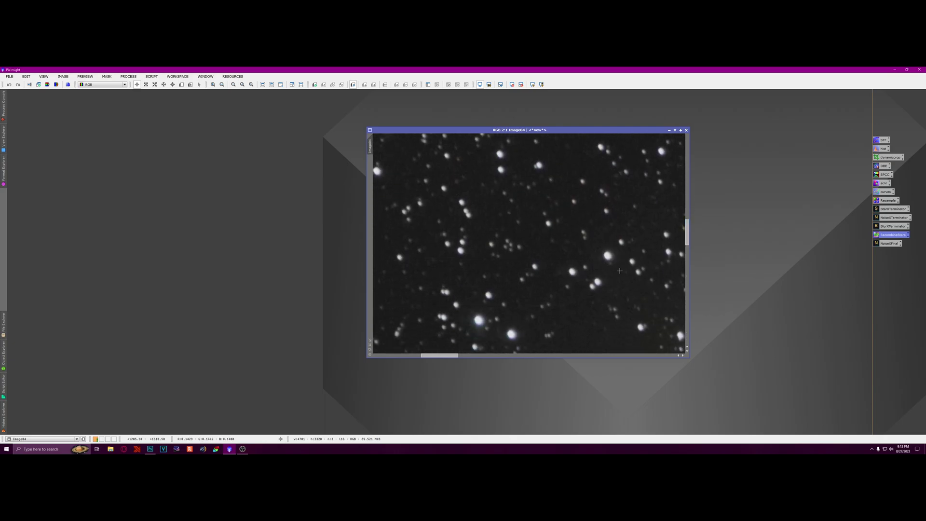
scroll(523, 242, "down", 5)
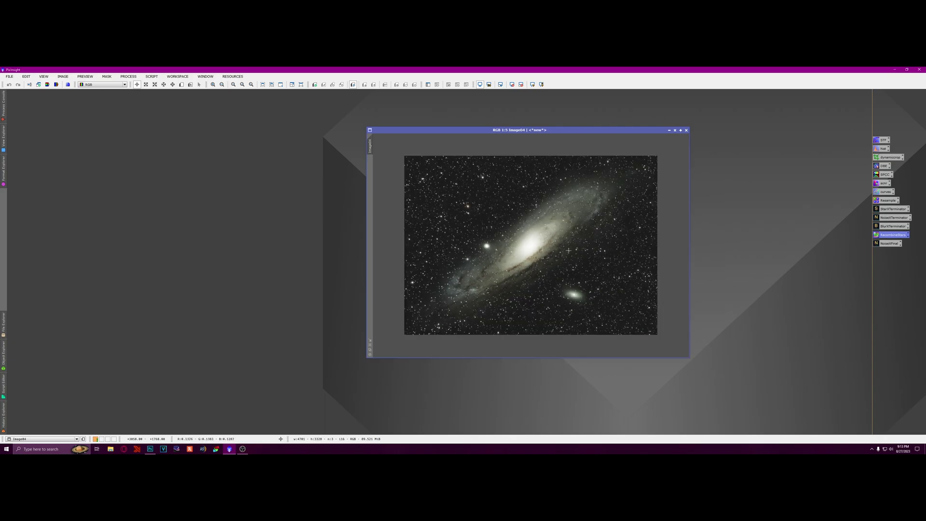
left_click_drag(491, 131, 460, 138)
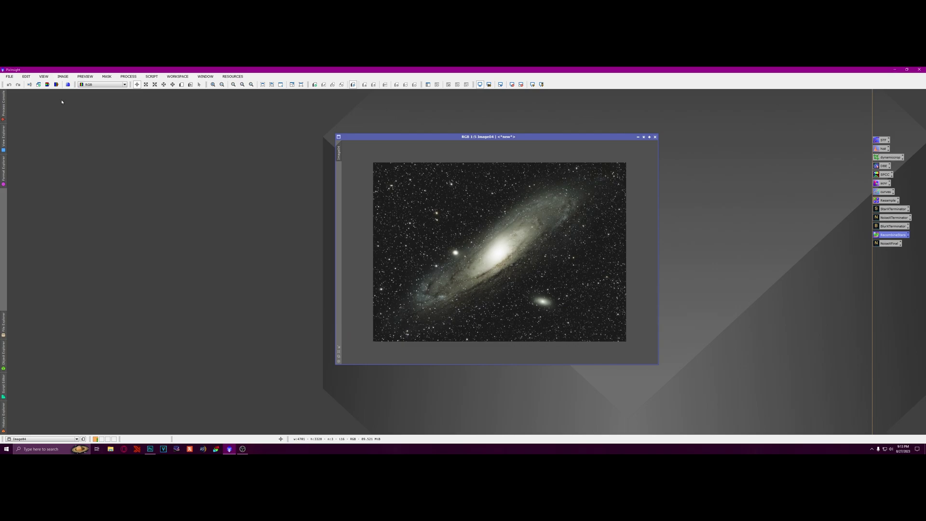
Open BlurXTerminator and turn off Automatic PSF
double_click(893, 227)
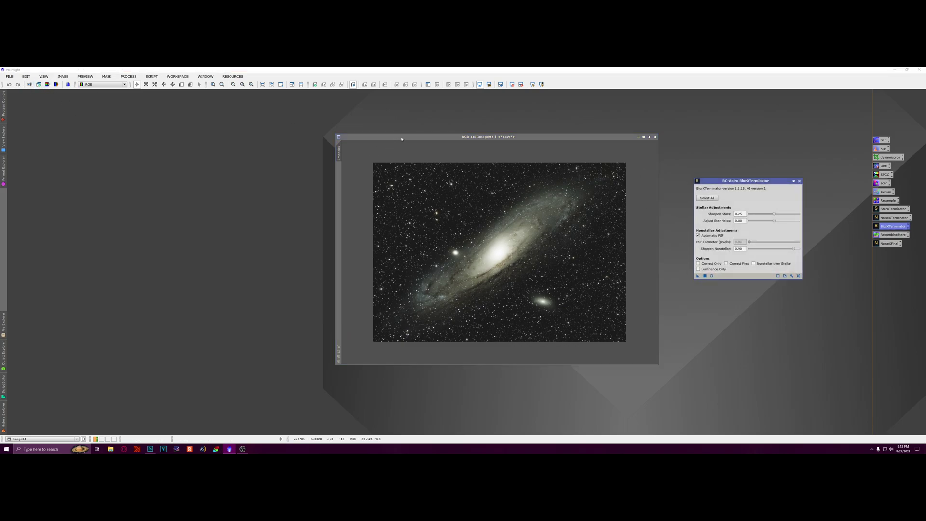
left_click(107, 119)
left_click(753, 236)
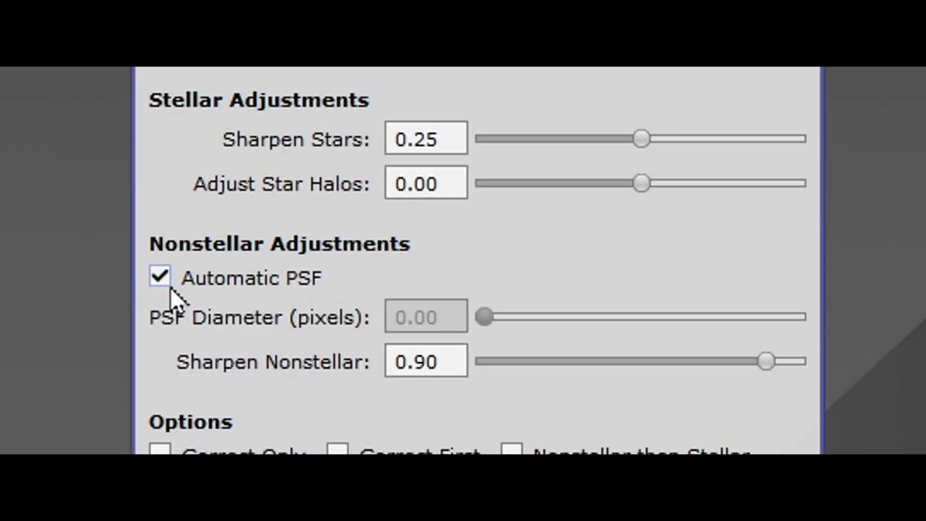
left_click(166, 268)
left_click_drag(446, 318, 392, 316)
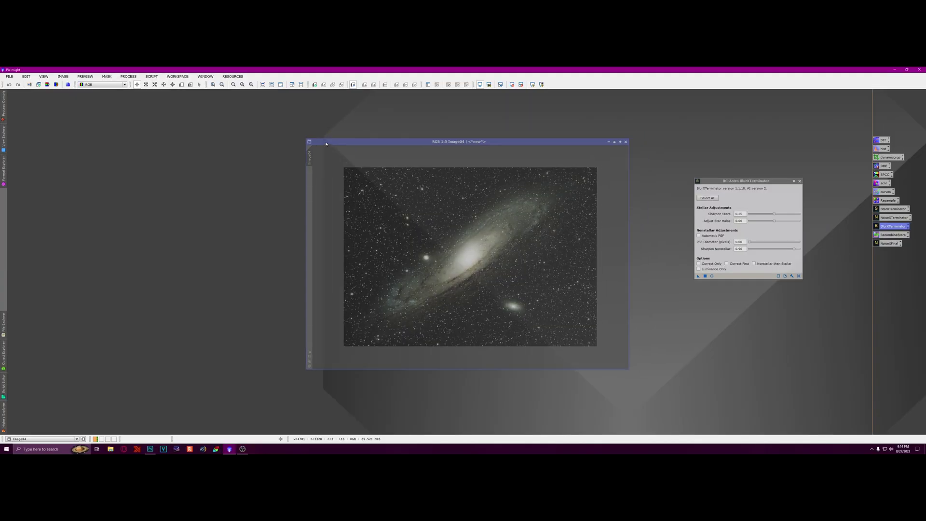
Extract Image04's luminance and measure its star FWHM with the FWHMEccentricity script
left_click(47, 84)
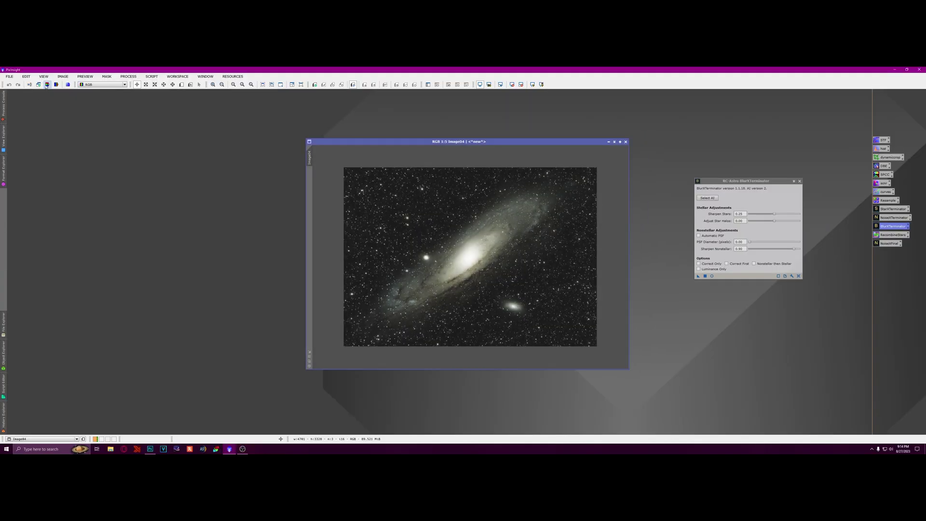
left_click(47, 85)
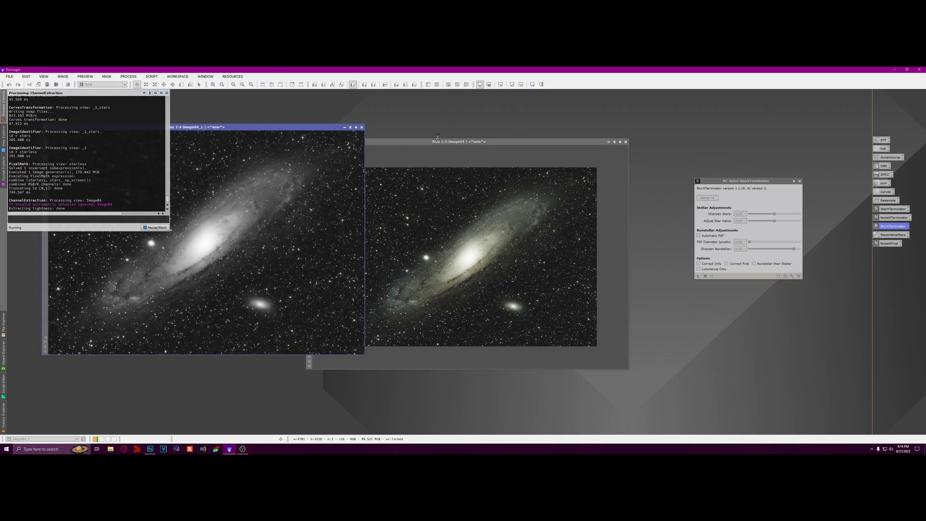
left_click_drag(323, 130, 448, 139)
left_click(152, 76)
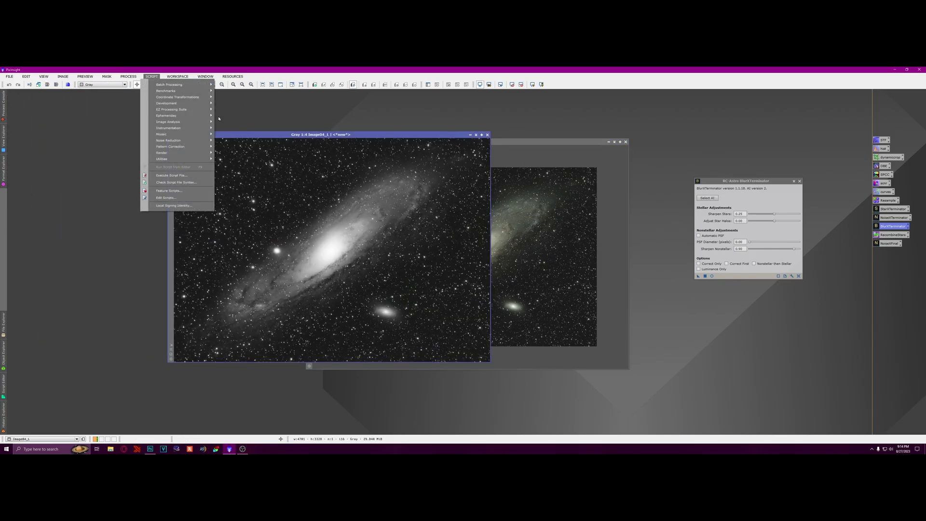
mouse_move(191, 122)
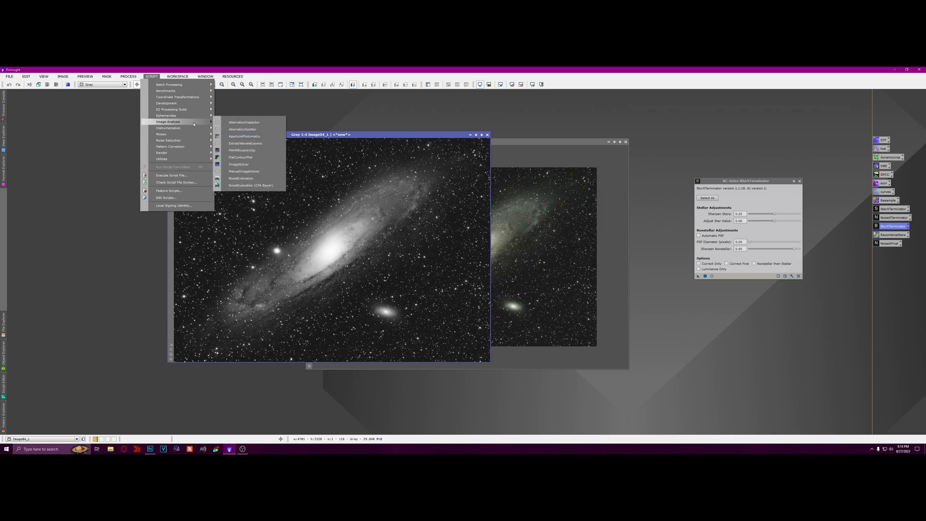
left_click(247, 151)
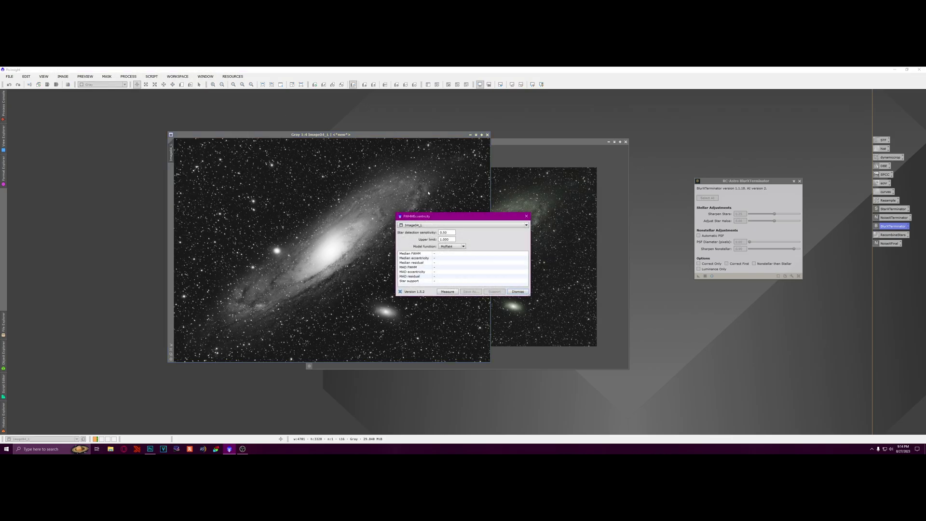
left_click(448, 292)
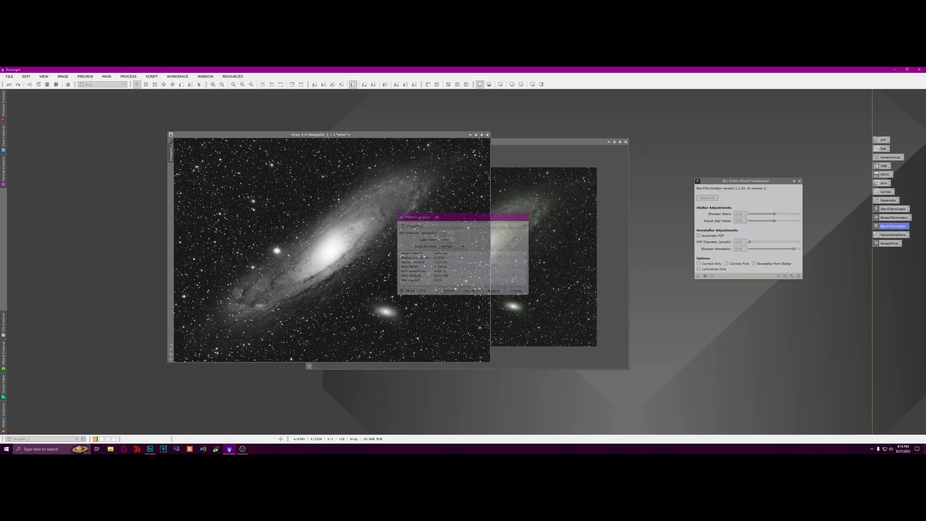
left_click(488, 216)
left_click(488, 135)
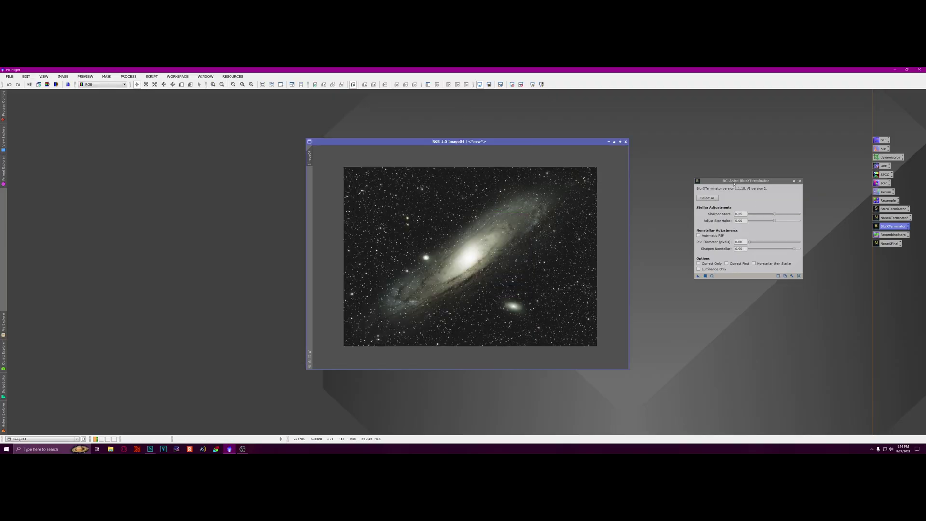
Set BlurXTerminator PSF diameter to 4.89, star halos to 0.25 and star sharpening to 0.35
left_click(741, 242)
left_click_drag(741, 244, 726, 244)
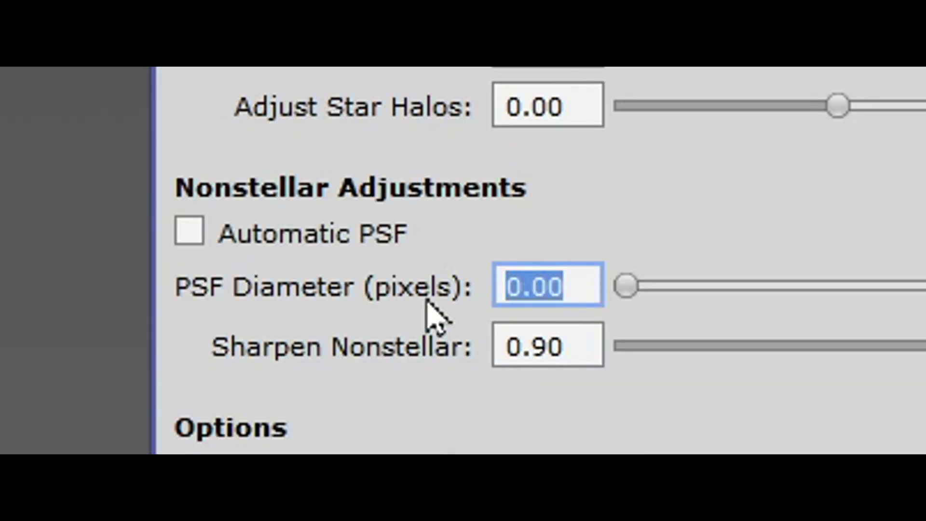
type("4.89")
key("Return")
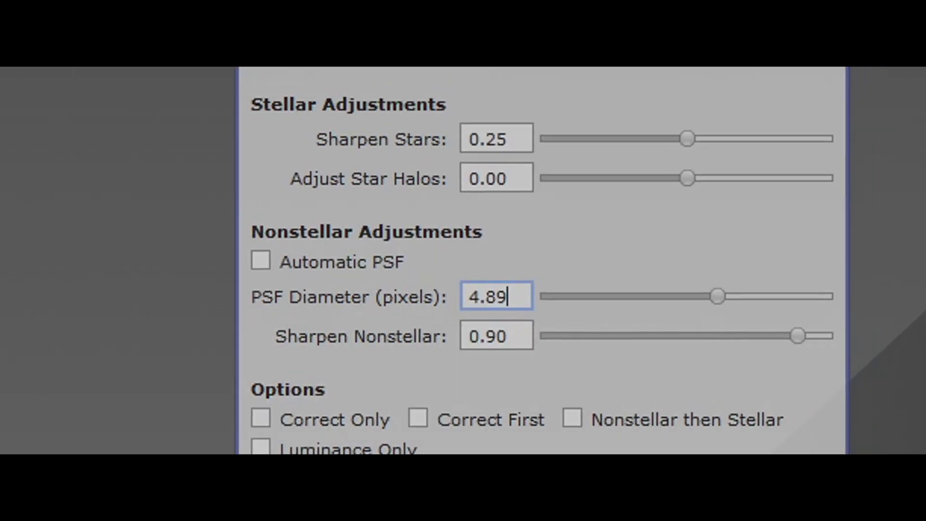
left_click(688, 180)
left_click(685, 180)
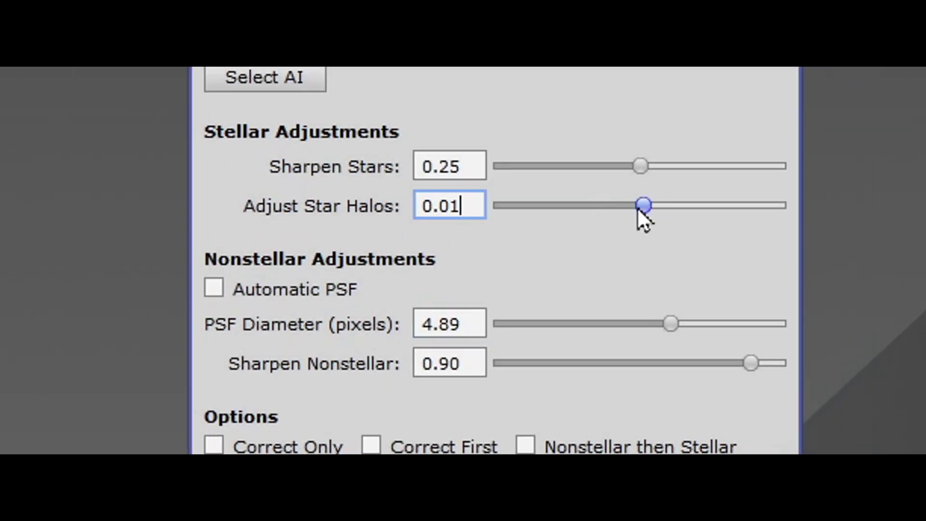
left_click_drag(638, 210, 703, 210)
left_click_drag(634, 172, 694, 167)
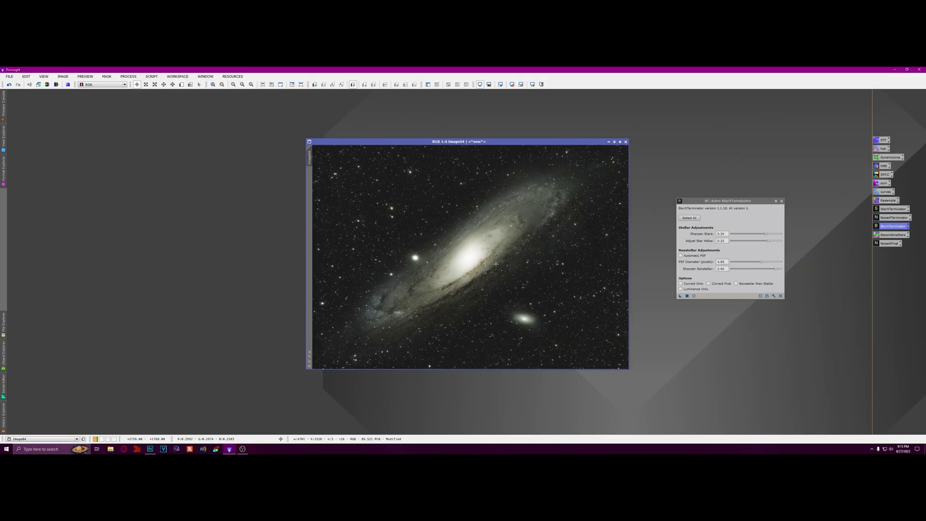
Lower Sharpen Nonstellar to 0.60 and apply BlurXTerminator to Image04, zooming in to inspect
scroll(496, 264, "up", 3)
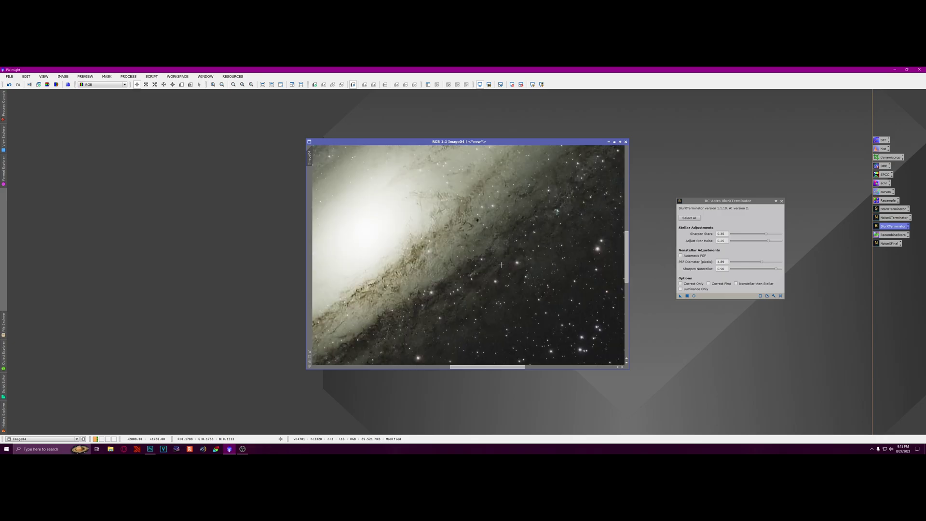
scroll(421, 250, "down", 1)
scroll(422, 250, "up", 1)
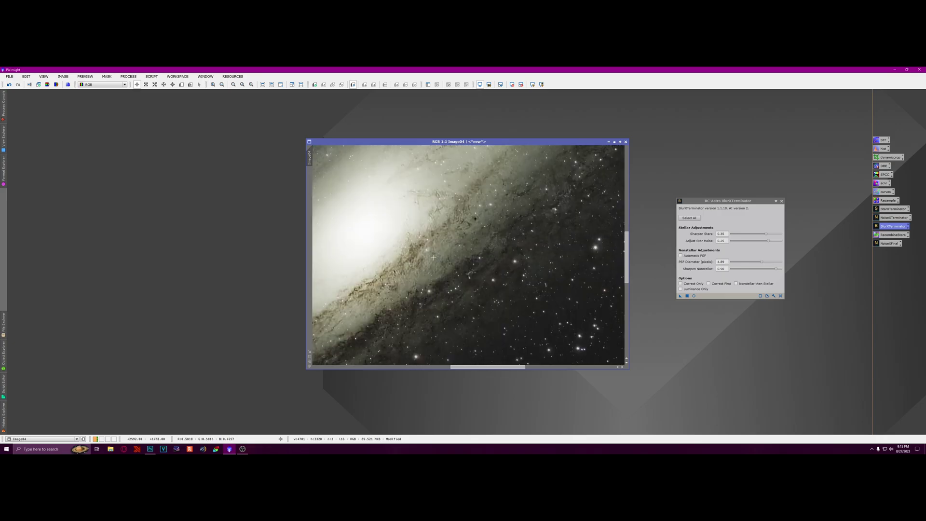
scroll(433, 257, "down", 2)
scroll(433, 258, "down", 1)
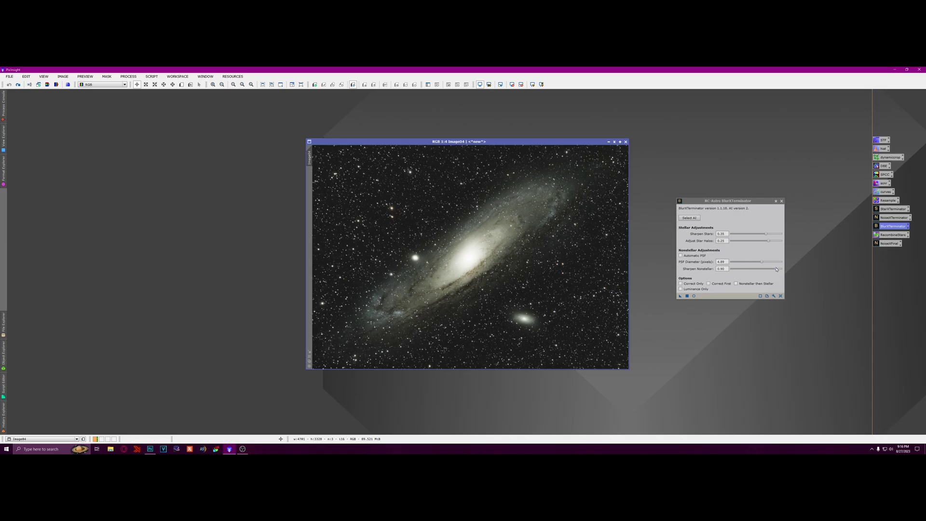
left_click_drag(777, 269, 763, 271)
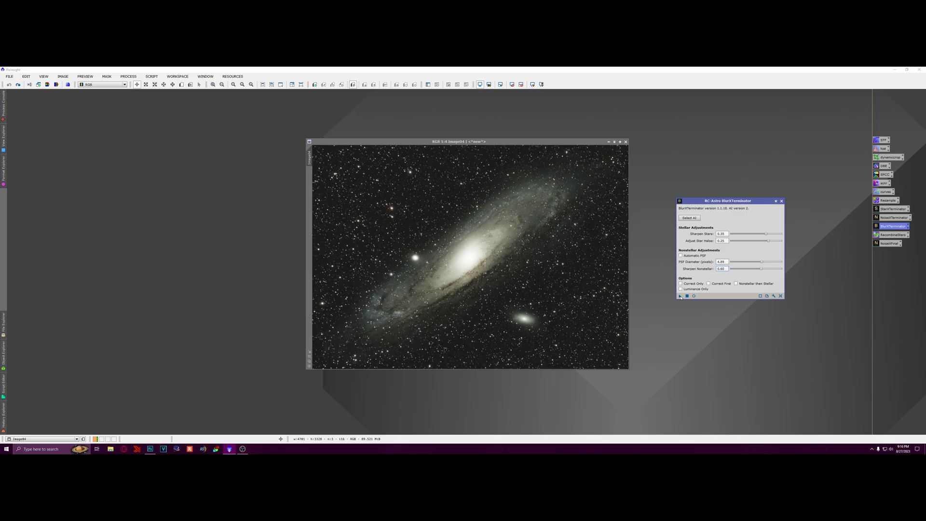
left_click_drag(681, 297, 467, 260)
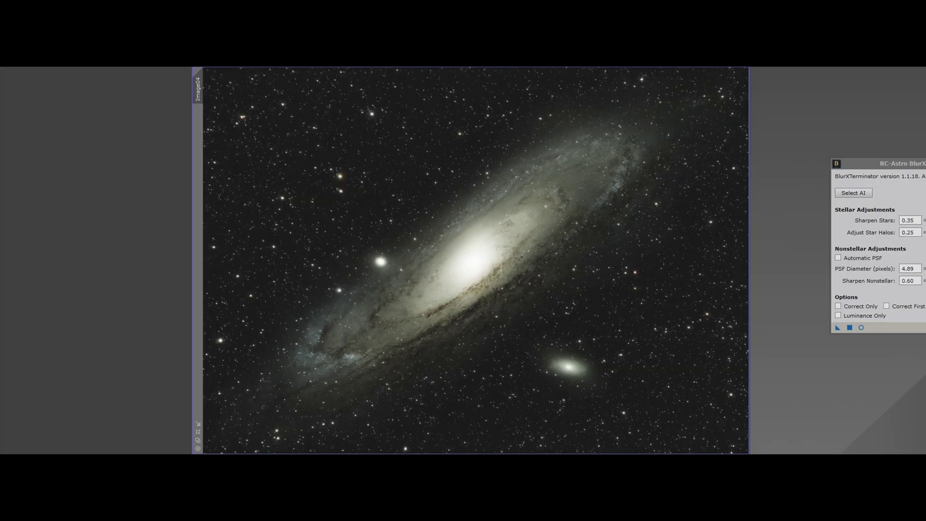
scroll(319, 348, "up", 4)
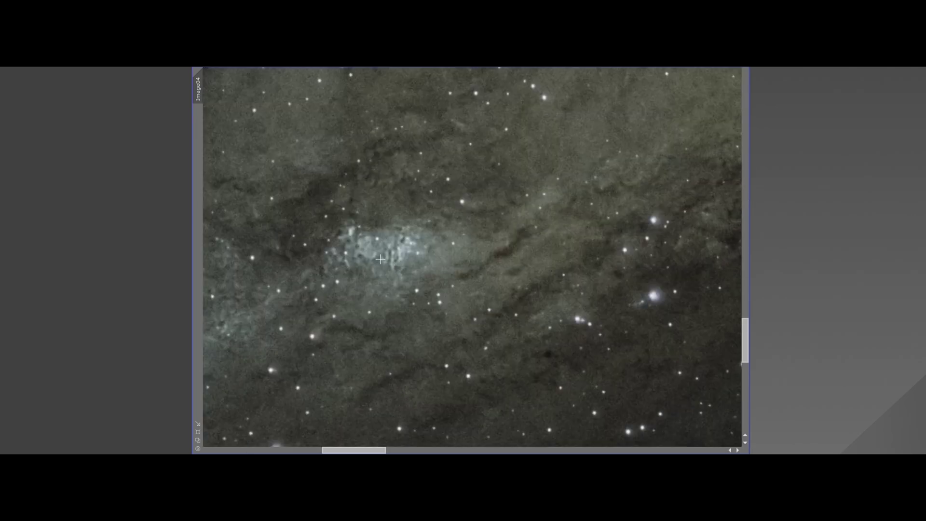
scroll(380, 259, "down", 4)
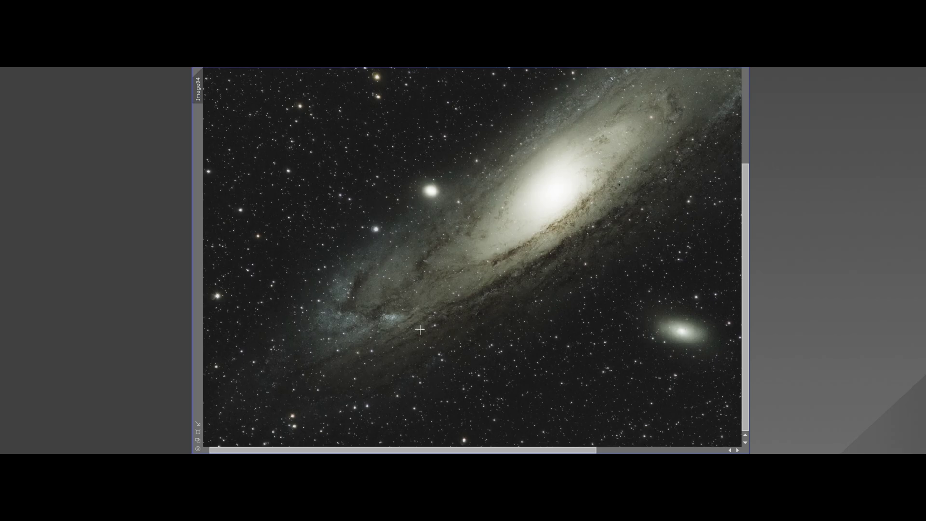
scroll(419, 329, "down", 1)
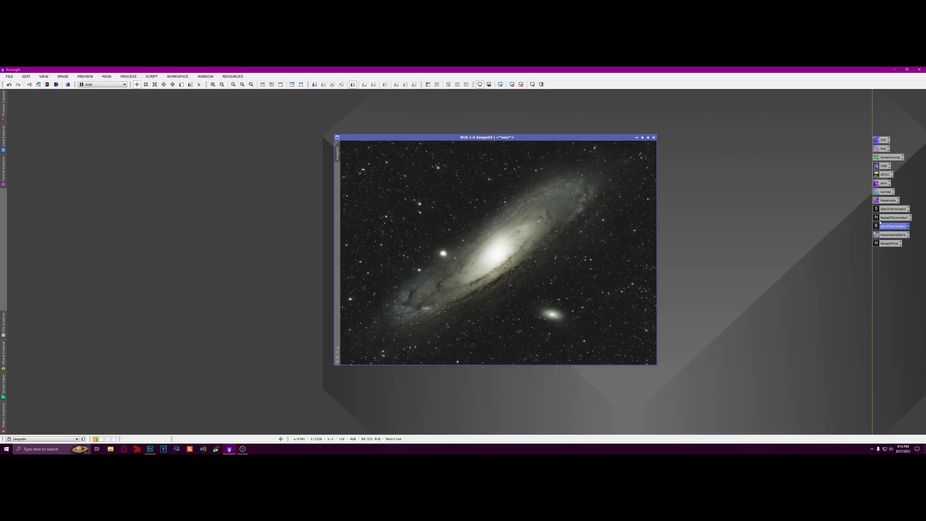
Apply NoiseXTerminator (Denoise 0.90, Detail 0.15) to Image04 and zoom in to inspect
double_click(887, 218)
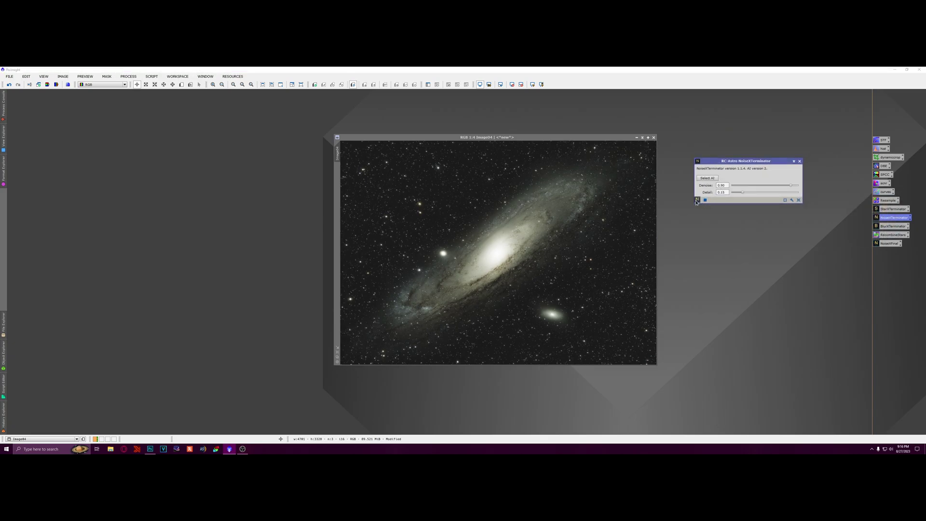
left_click_drag(699, 200, 524, 239)
scroll(359, 204, "up", 2)
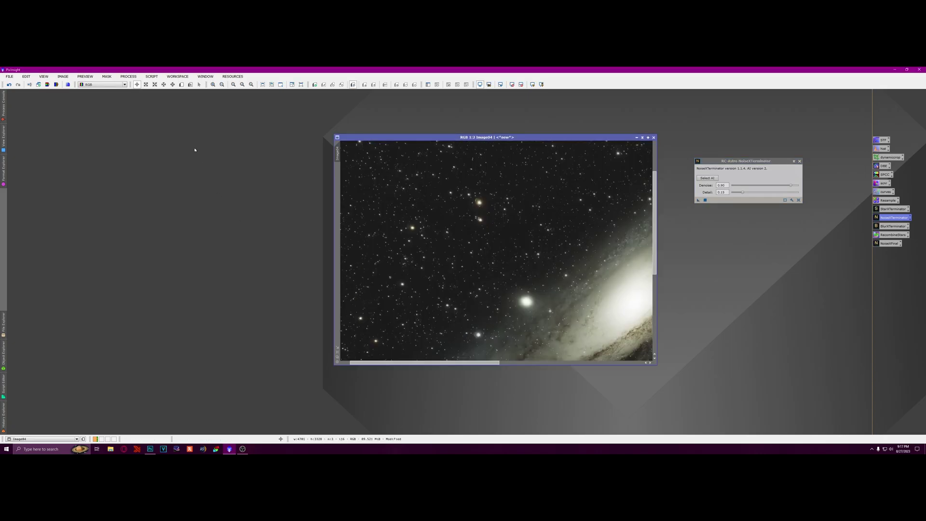
scroll(496, 260, "up", 1)
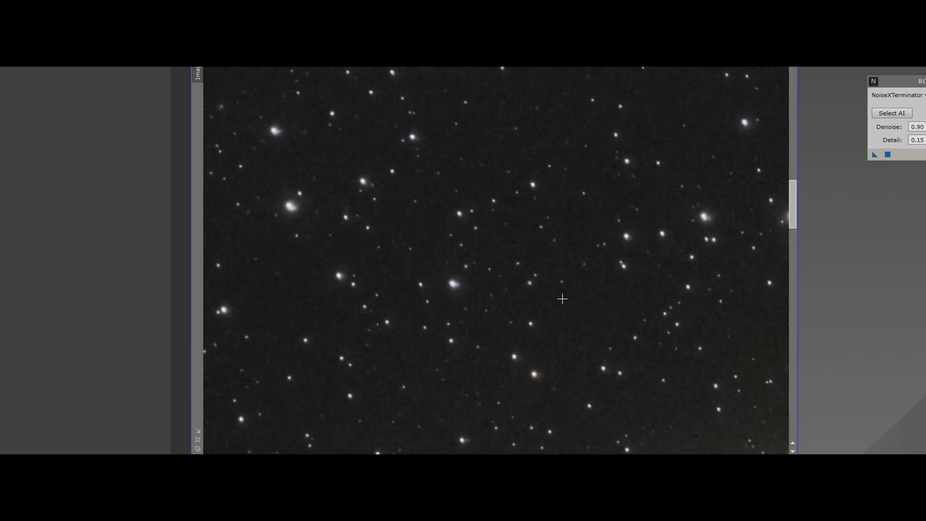
scroll(598, 309, "up", 1)
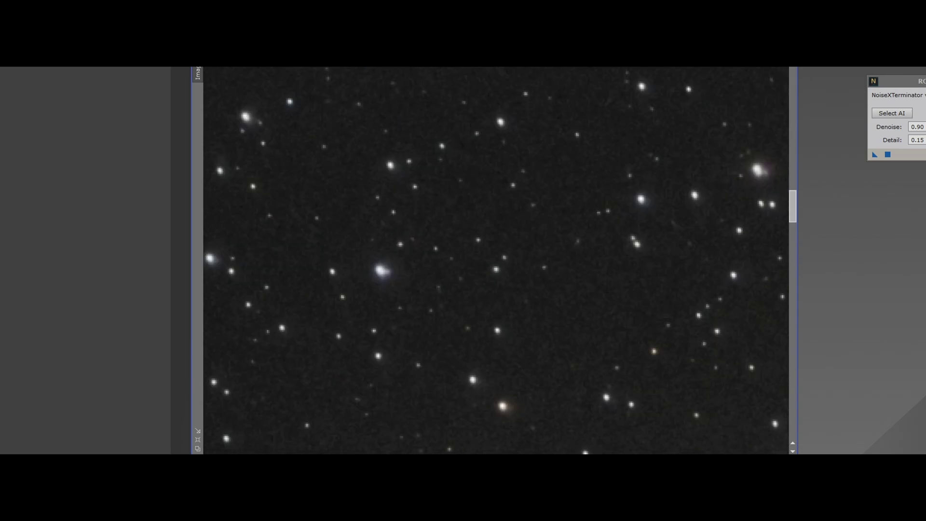
scroll(574, 363, "down", 2)
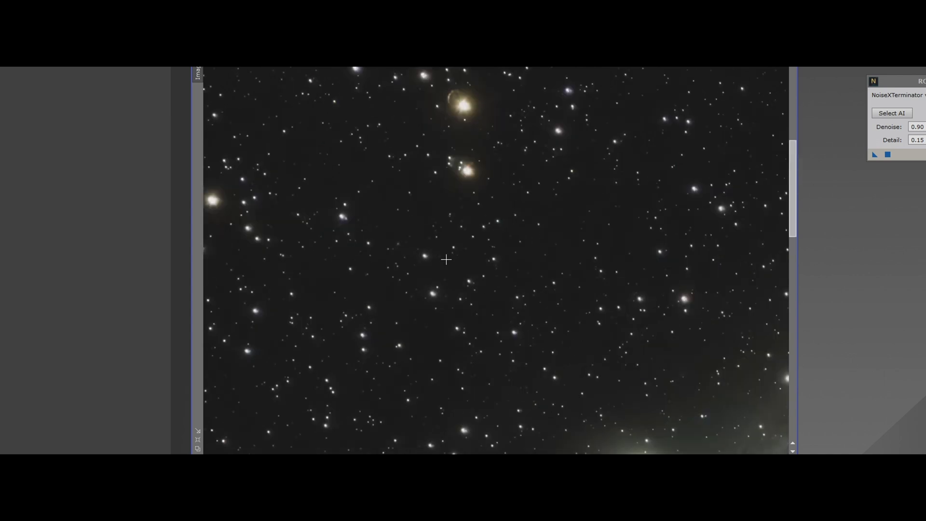
scroll(630, 290, "down", 4)
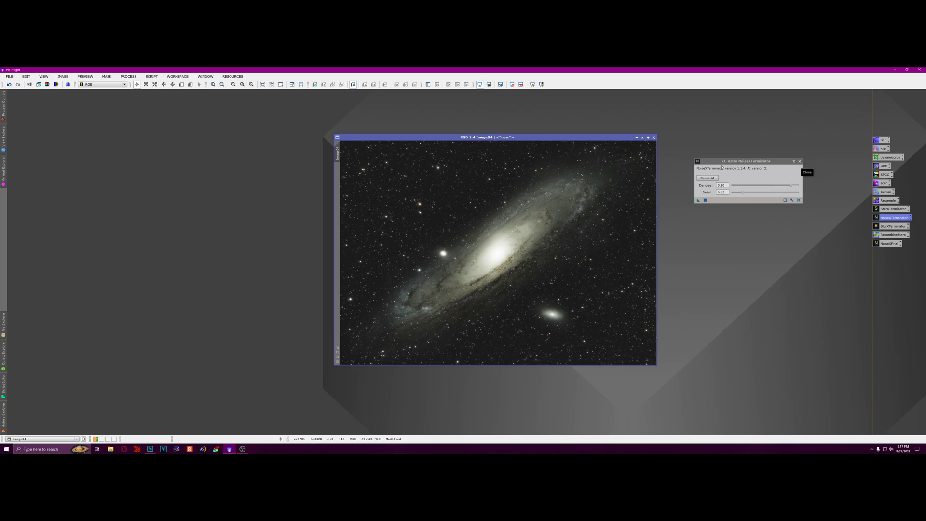
Close the NoiseXTerminator window and reposition the image window
left_click_drag(799, 162, 790, 174)
left_click(790, 174)
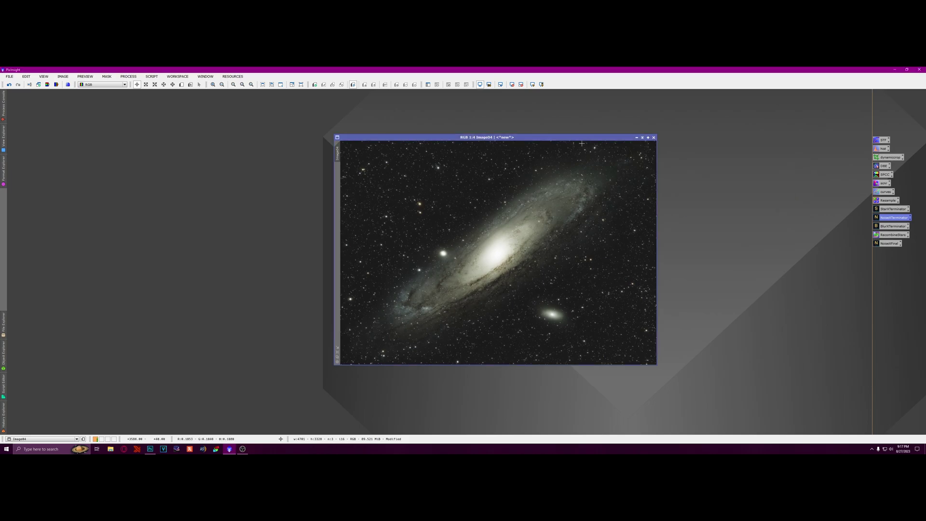
left_click_drag(488, 137, 472, 146)
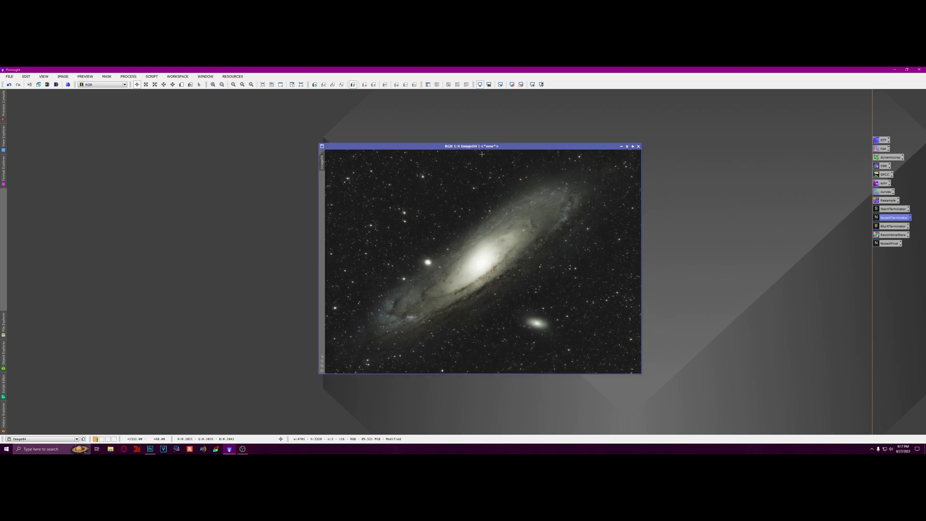
left_click_drag(499, 150, 501, 153)
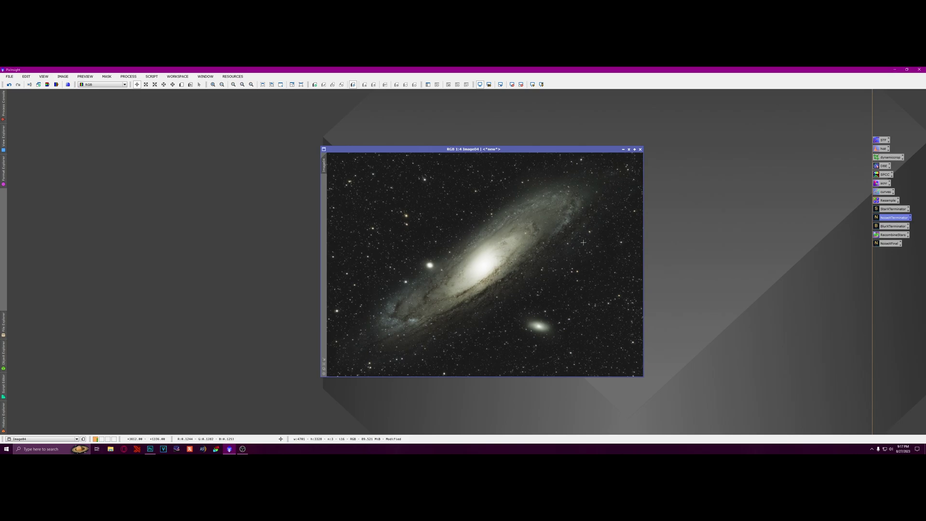
Run the DarkStructureEnhance script with Amount 0.24 on the galaxy image
left_click(153, 76)
mouse_move(179, 159)
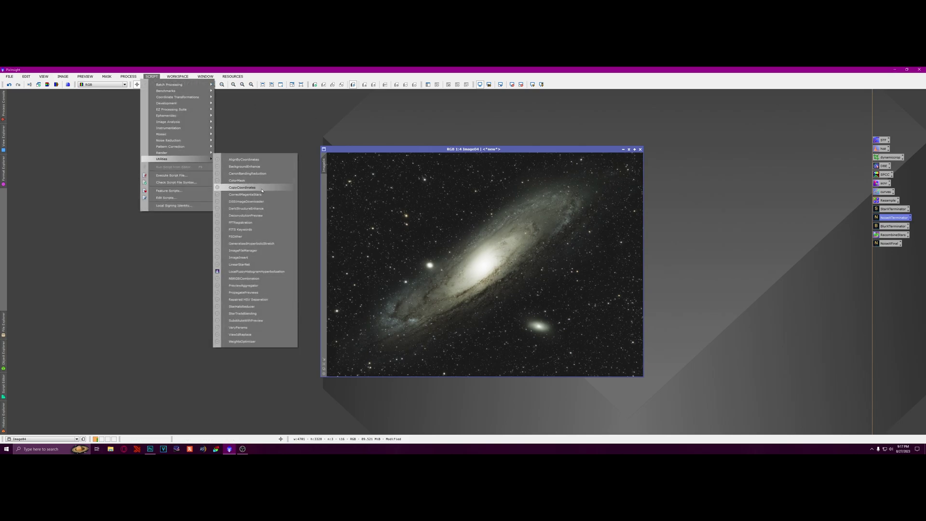
left_click(261, 208)
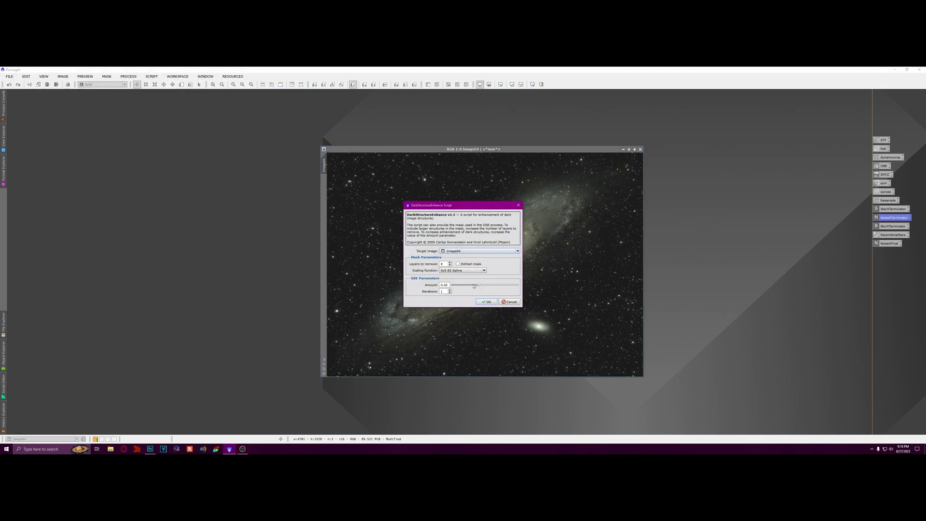
left_click_drag(474, 287, 470, 289)
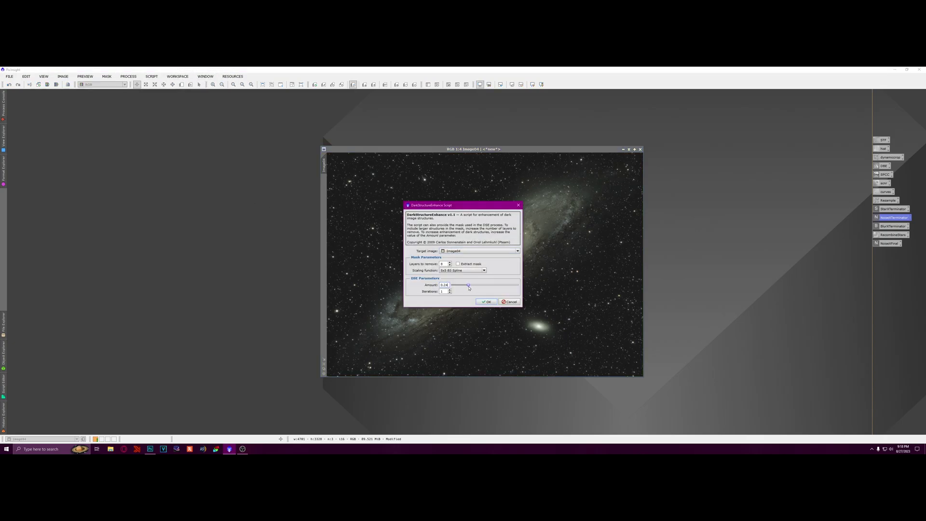
left_click(487, 302)
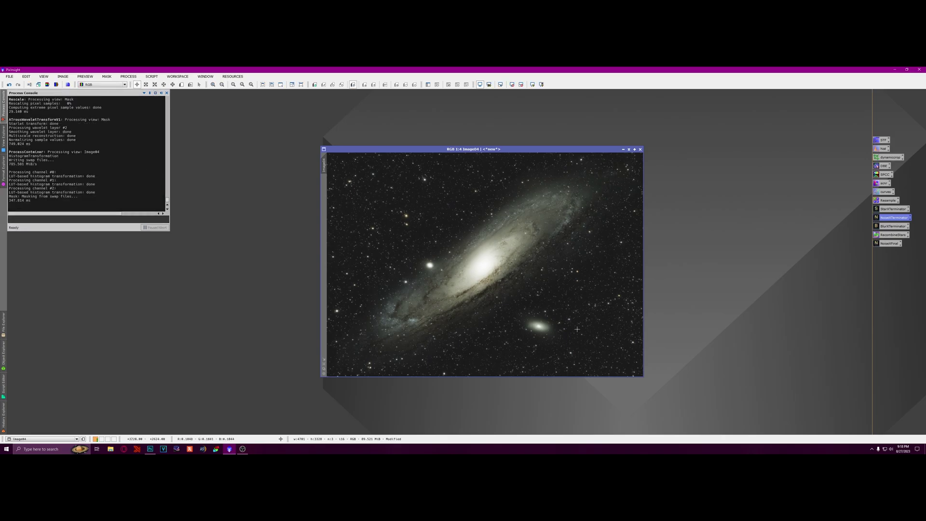
scroll(454, 289, "up", 3)
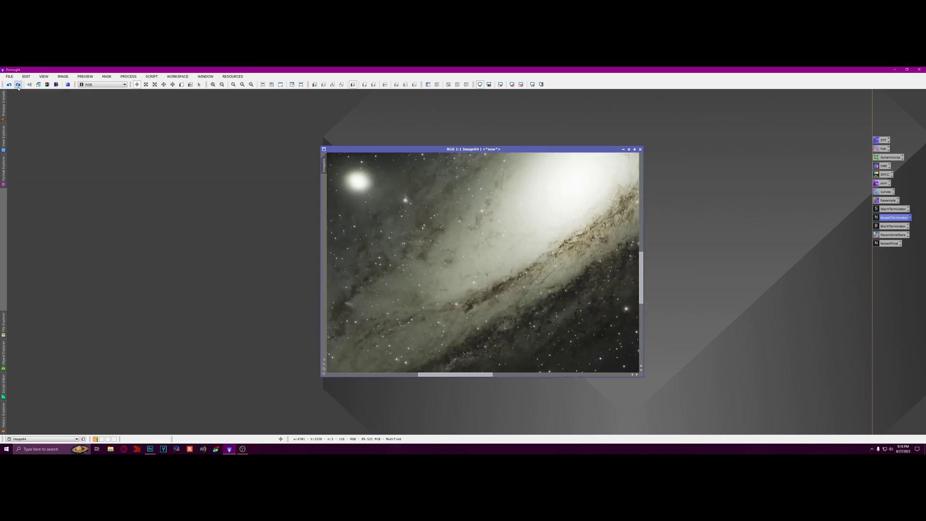
scroll(517, 272, "down", 3)
scroll(517, 271, "down", 1)
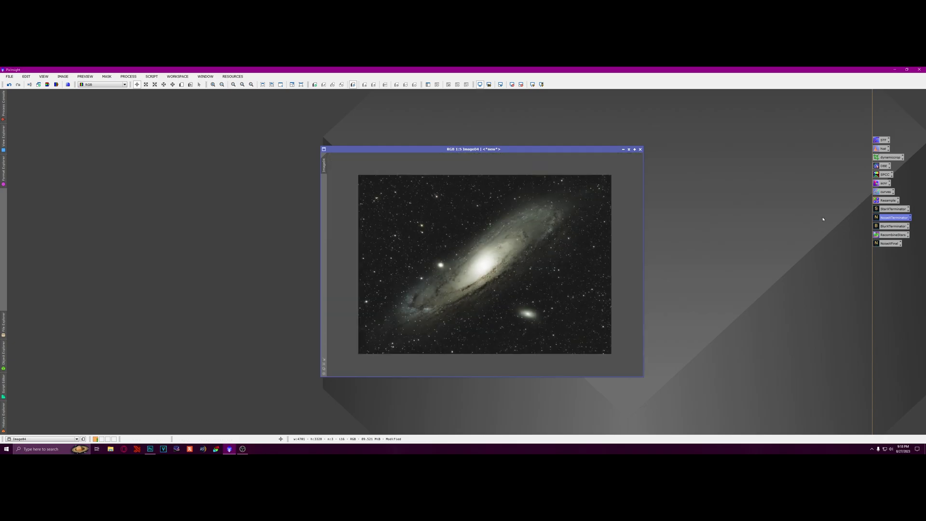
Apply SCNR green removal at about 0.47 amount to the galaxy image
double_click(884, 183)
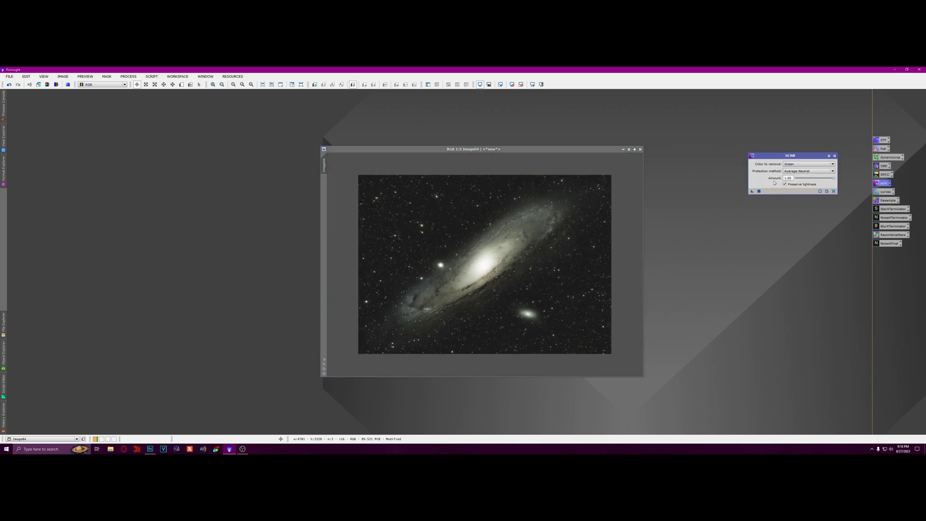
left_click(831, 179)
left_click_drag(831, 181, 814, 184)
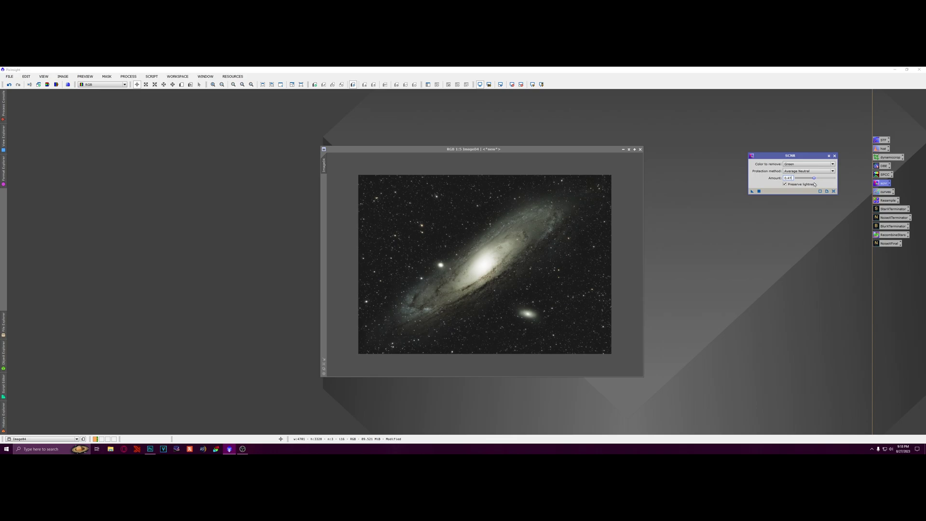
left_click_drag(752, 191, 500, 281)
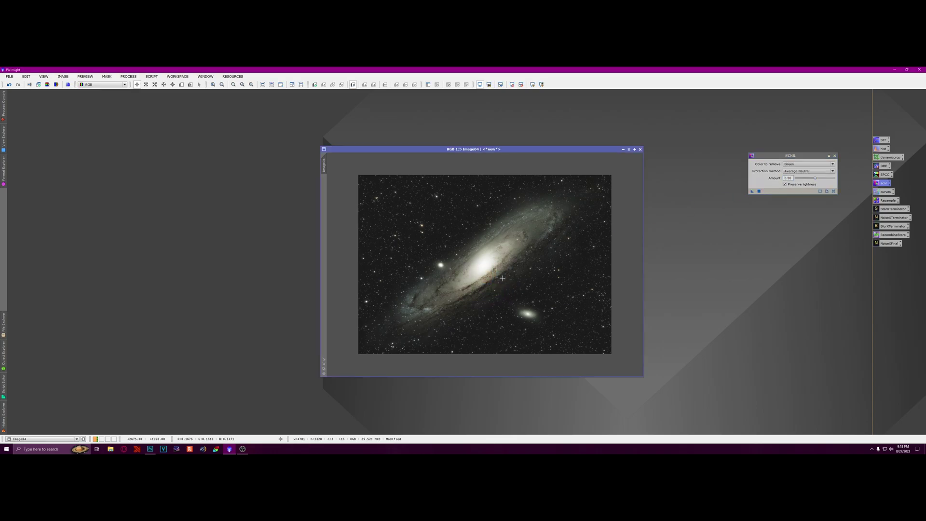
scroll(503, 279, "down", 1)
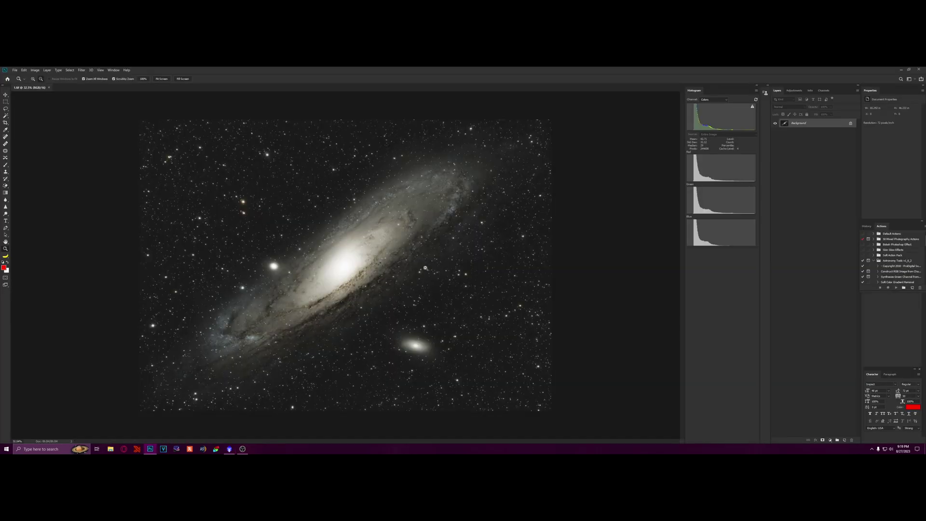
Raise saturation to +100 with the Camera Raw Filter on the Andromeda image
left_click(81, 70)
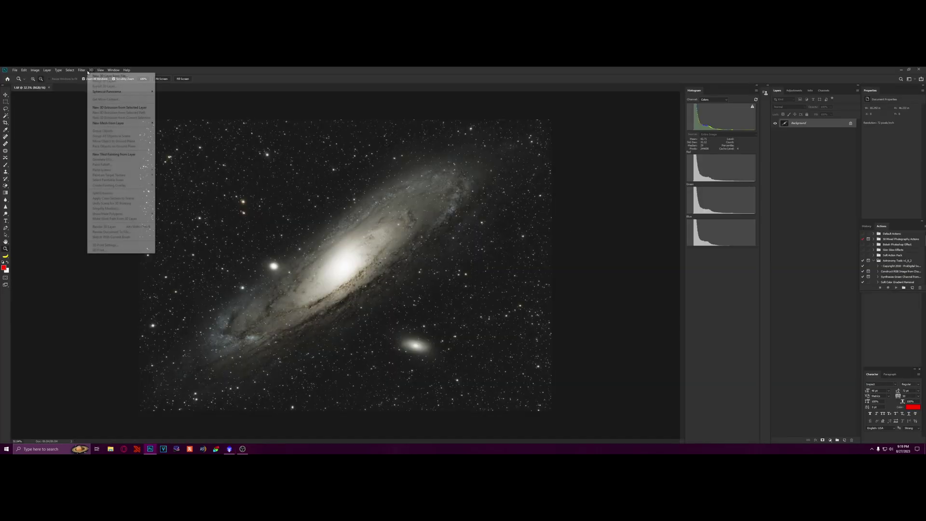
left_click(107, 102)
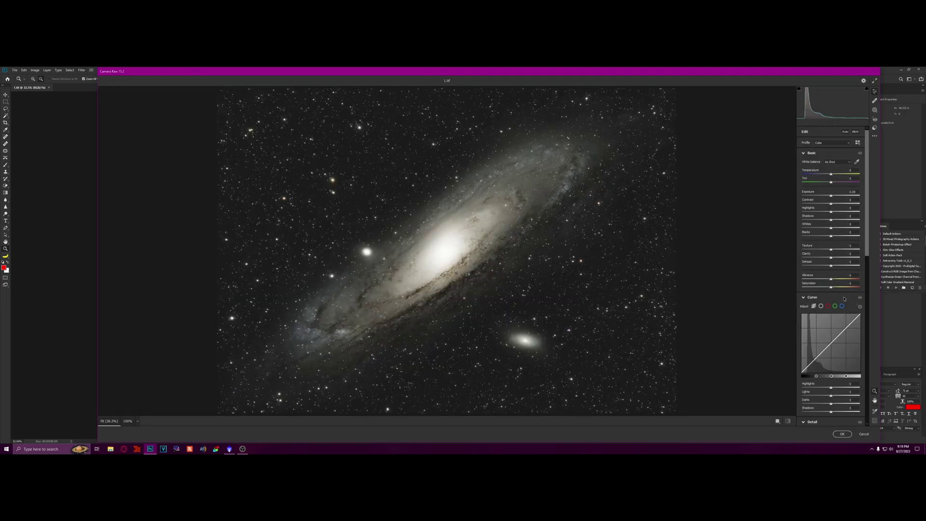
mouse_move(830, 287)
left_mouse_down()
mouse_move(859, 286)
mouse_move(832, 280)
mouse_move(849, 288)
left_mouse_up()
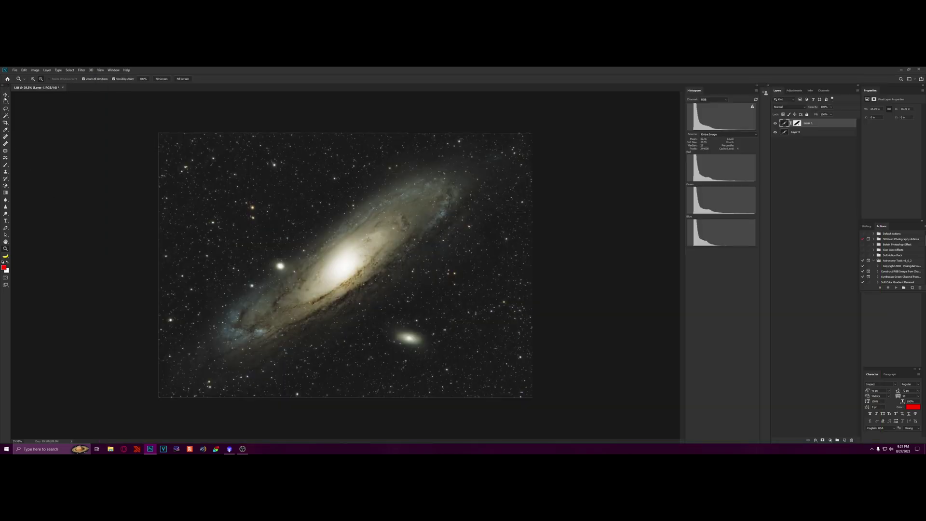
left_click(5, 100)
left_click(5, 249)
left_click(163, 78)
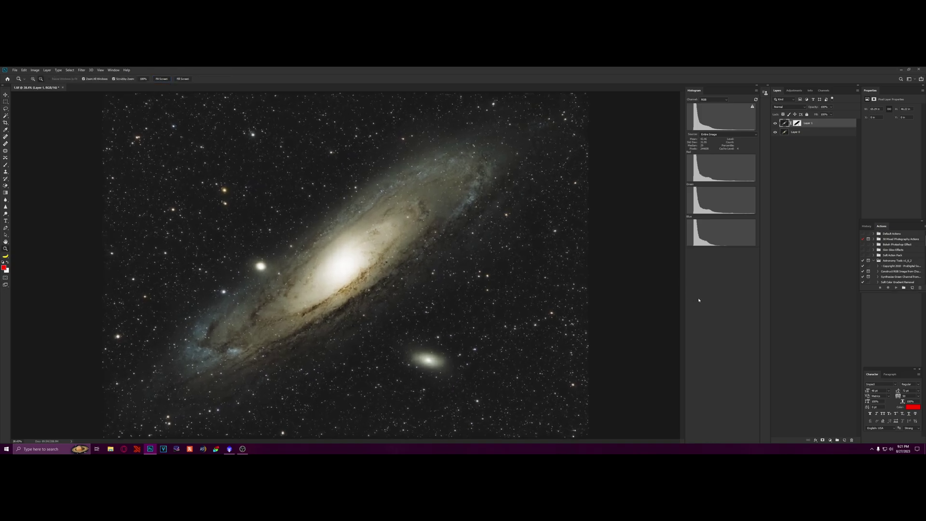